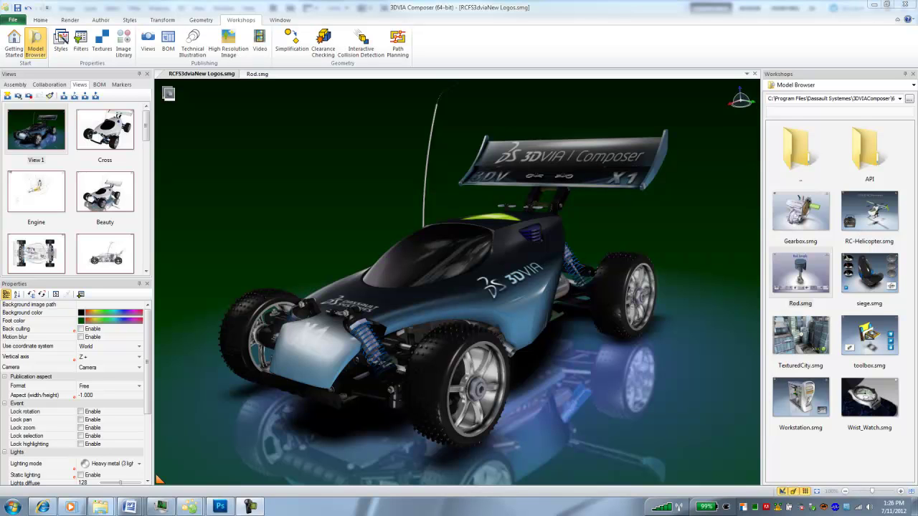
In Photoshop, open MetalBrushed.JPG from the Maps folder beside NewPlastic3.jpg.
click(219, 507)
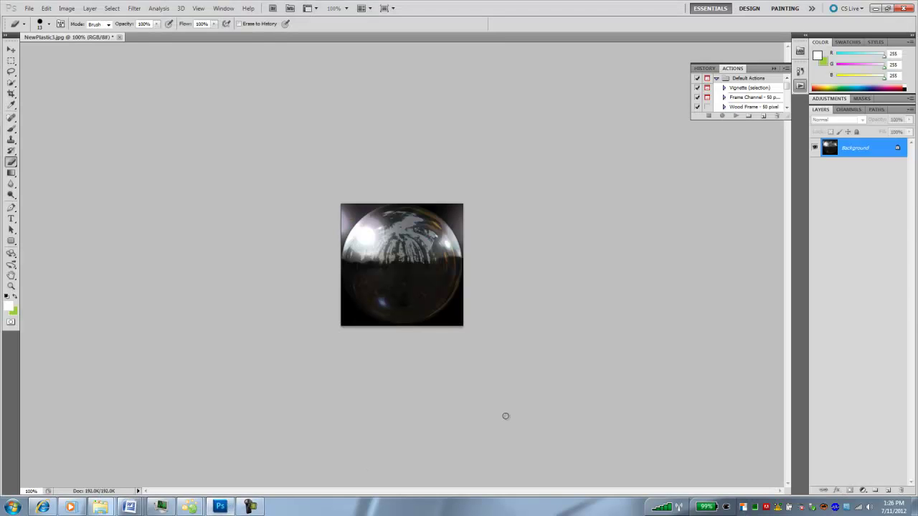
click(29, 8)
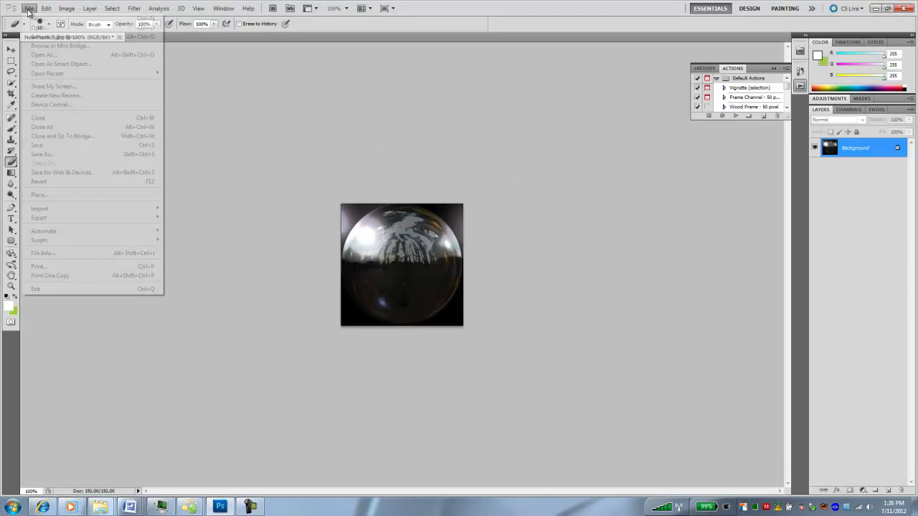
click(43, 30)
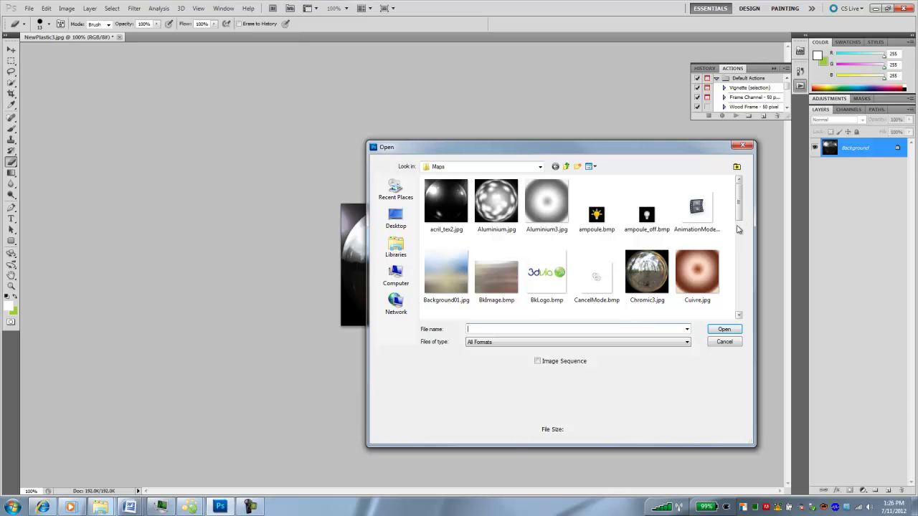
drag(741, 222, 740, 242)
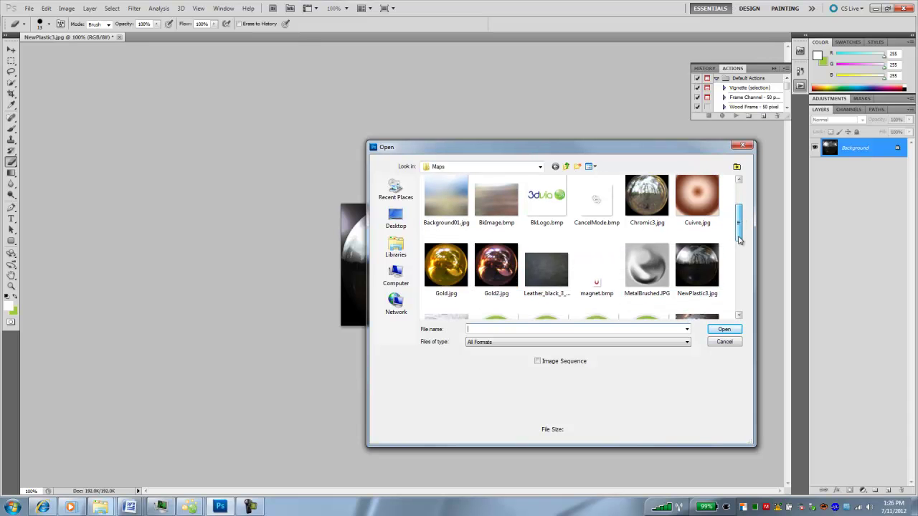
double_click(645, 276)
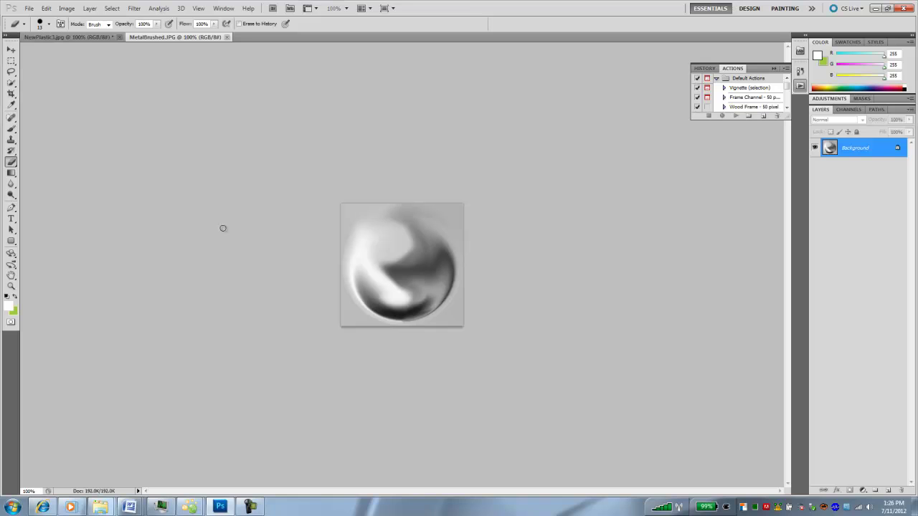
Colorize MetalBrushed.JPG through Hue/Saturation with Hue 31 for a warm sepia brass tint.
click(67, 8)
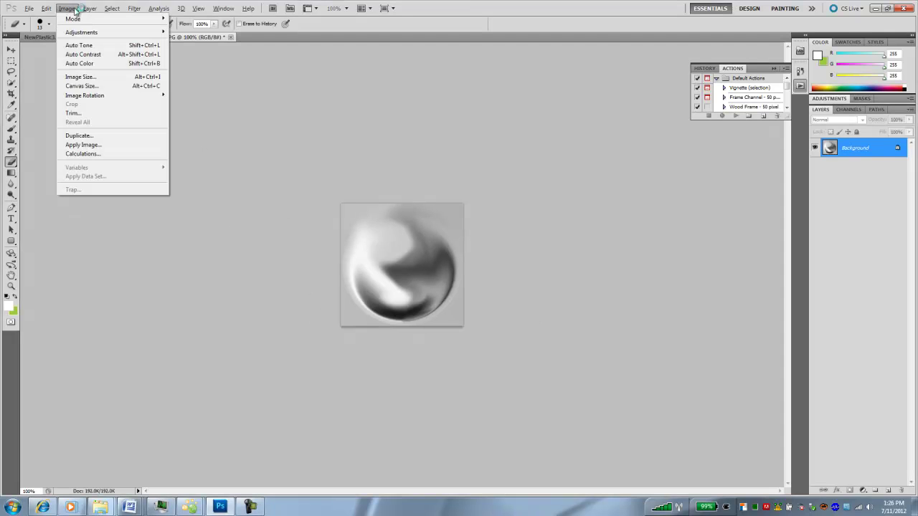
mouse_move(82, 33)
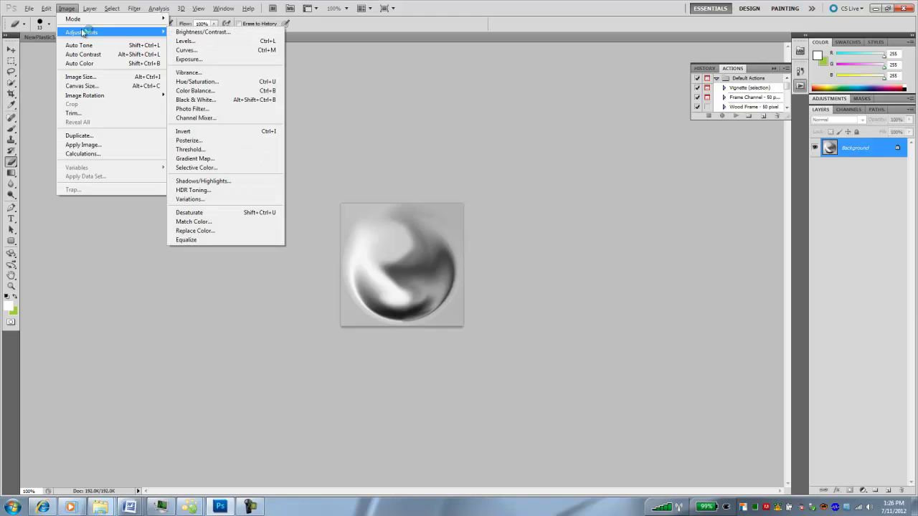
click(219, 81)
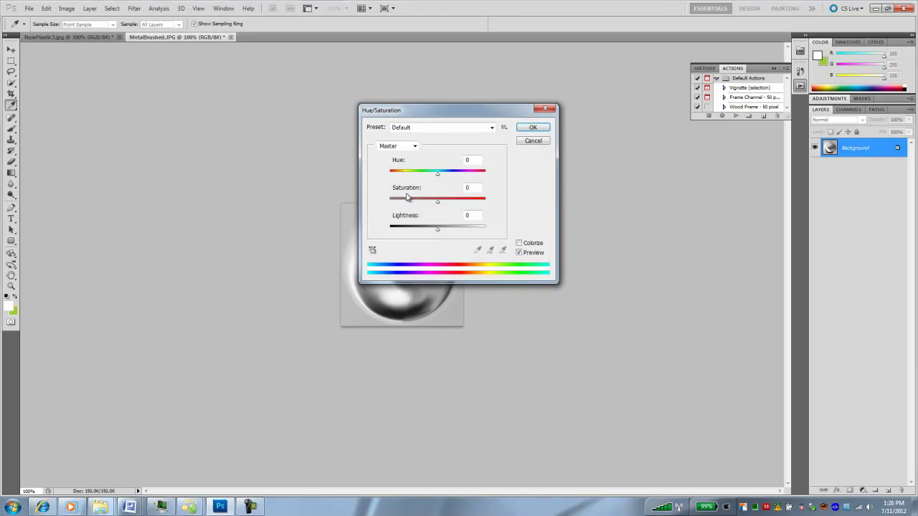
click(528, 243)
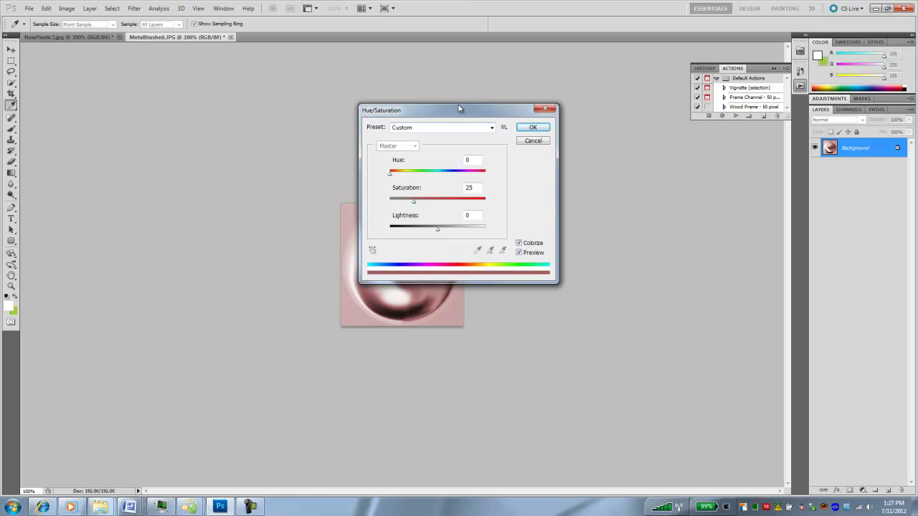
drag(461, 107, 626, 106)
drag(550, 170, 591, 204)
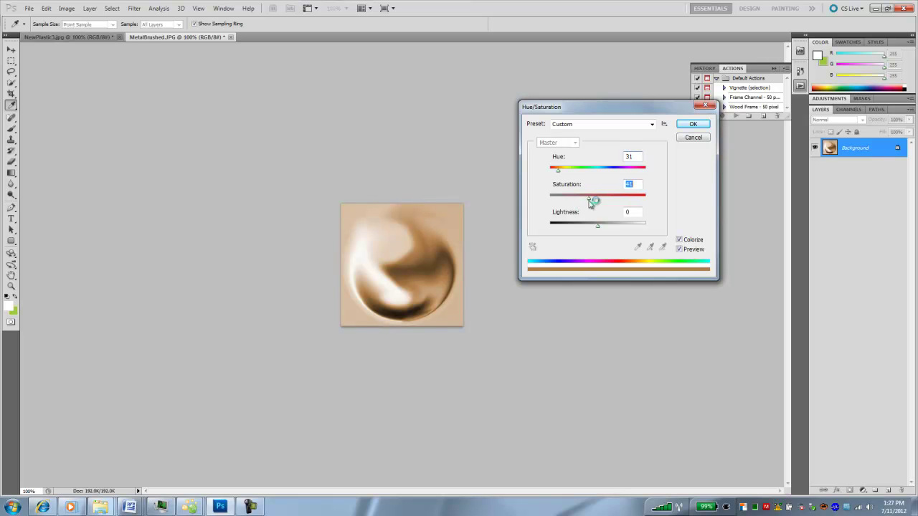
click(692, 124)
Save the tinted map under the new name MetalBrushedBrass.jpg, aiming for the Maps folder.
key(e)
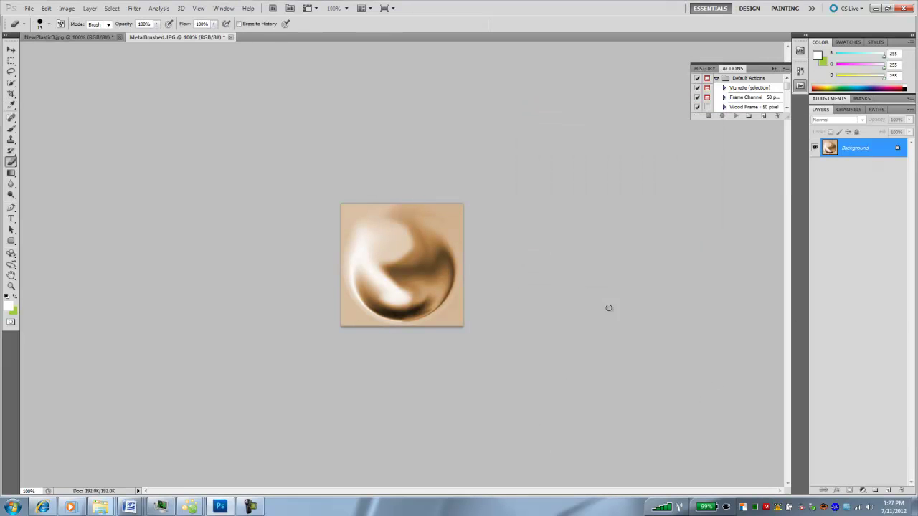
click(29, 8)
click(54, 157)
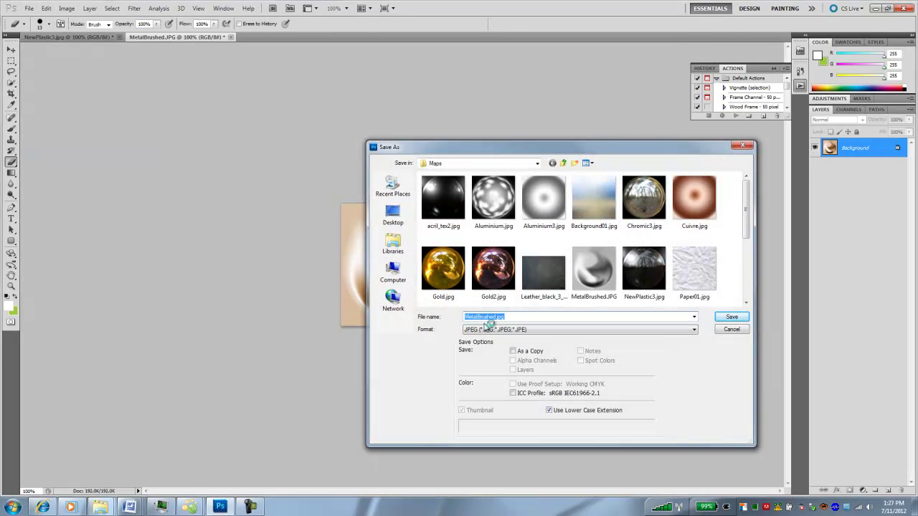
click(494, 316)
scroll(545, 236, down, 2)
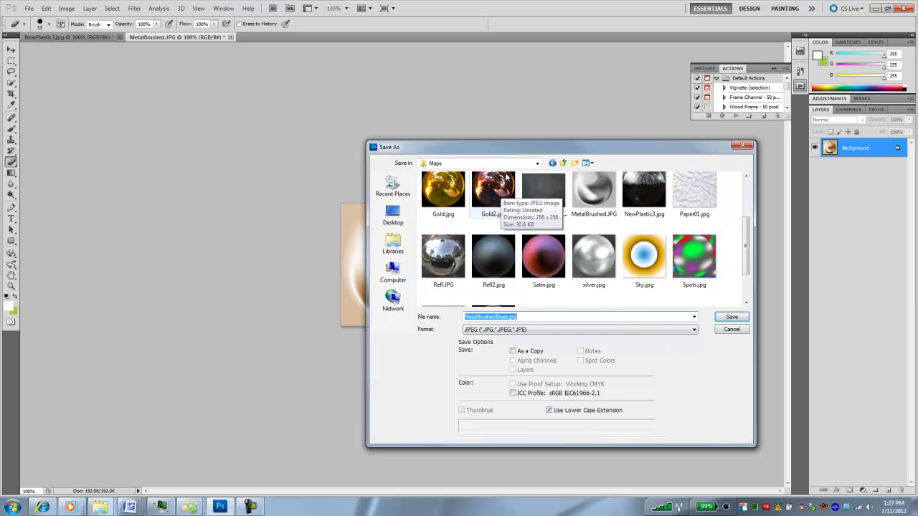
click(730, 318)
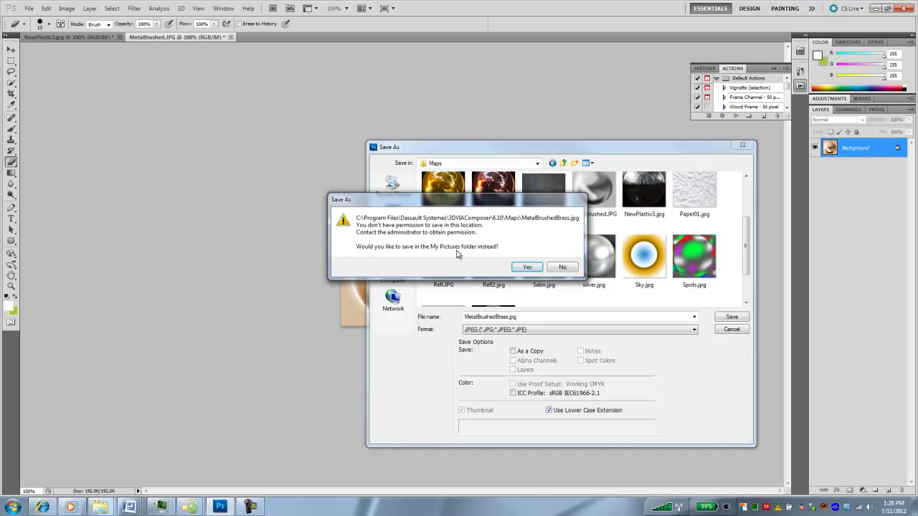
Save MetalBrushedBrass.jpg to My Pictures with default JPEG options, then minimise Photoshop.
click(527, 267)
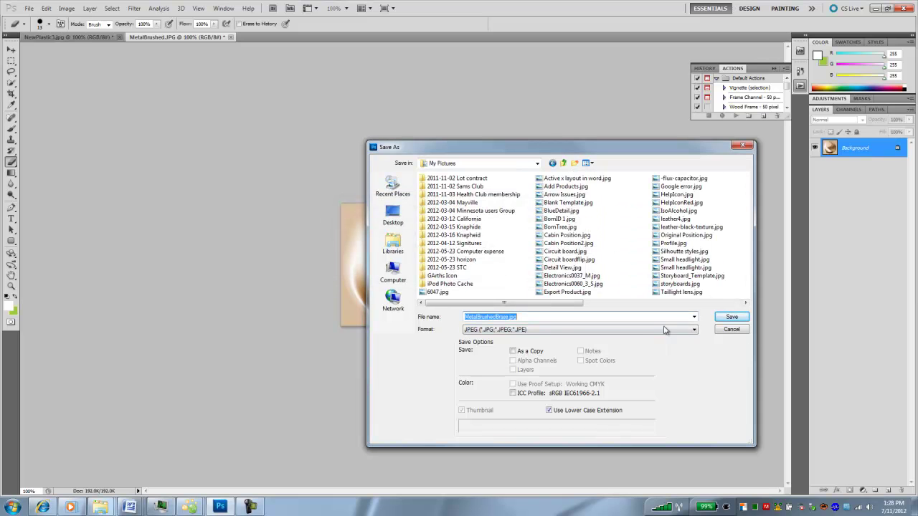
click(732, 317)
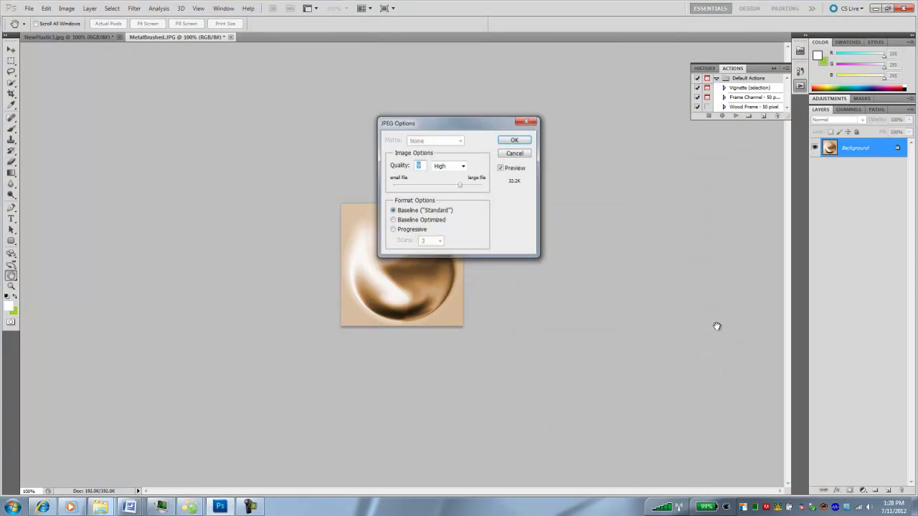
click(515, 141)
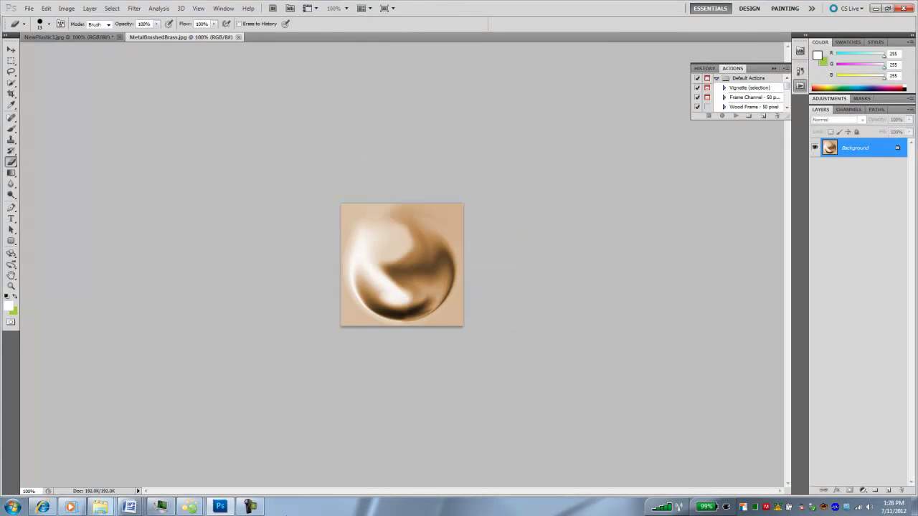
click(877, 8)
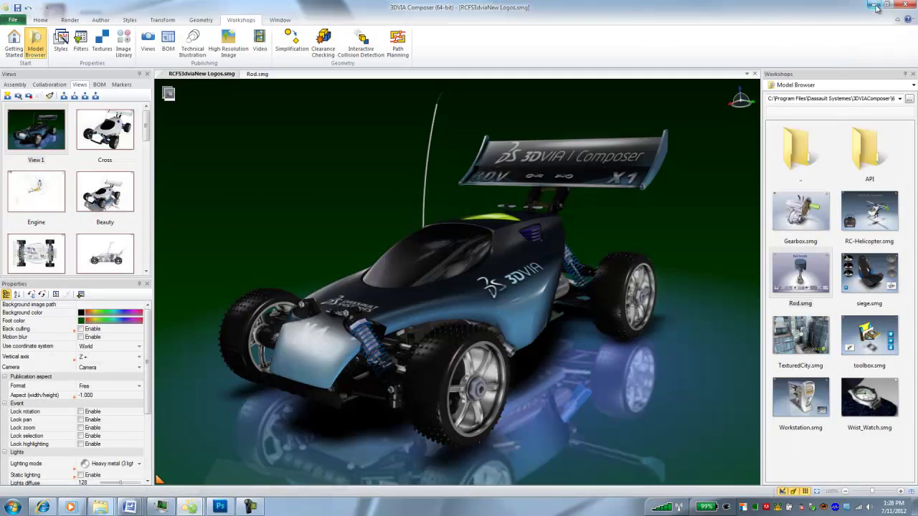
Move MetalBrushedBrass.jpg from the Pictures library into the Composer 6.10 Maps folder with administrator permission.
click(871, 7)
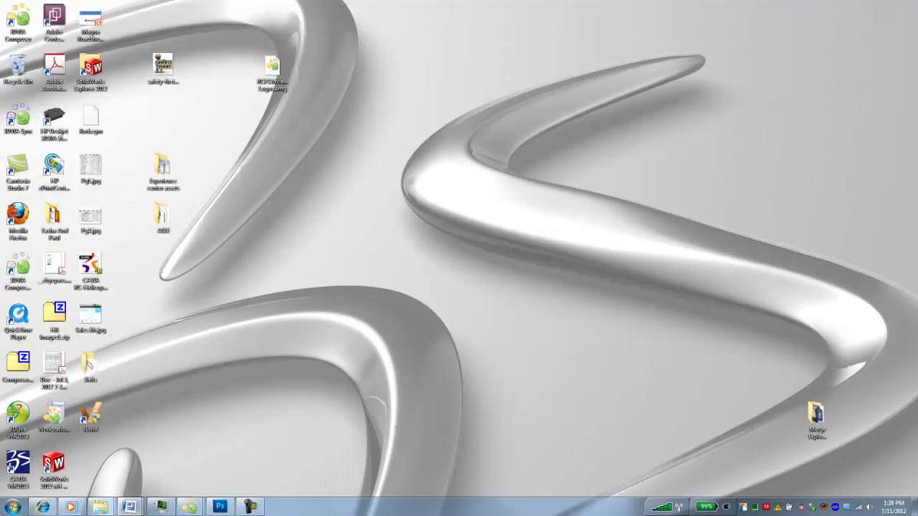
mouse_move(100, 507)
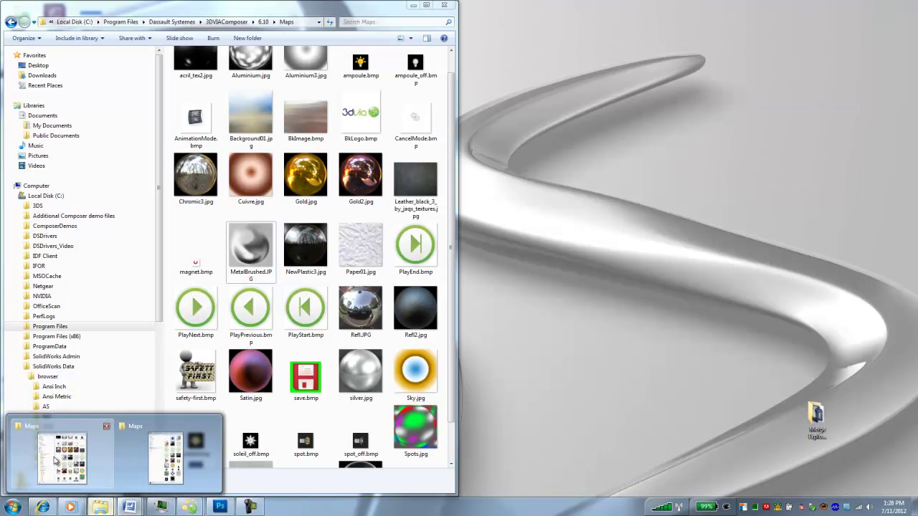
click(58, 459)
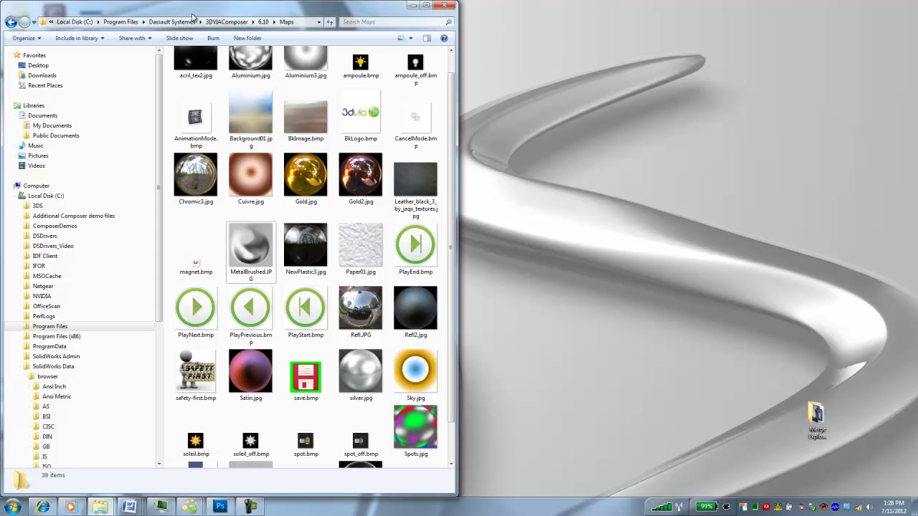
right_click(35, 156)
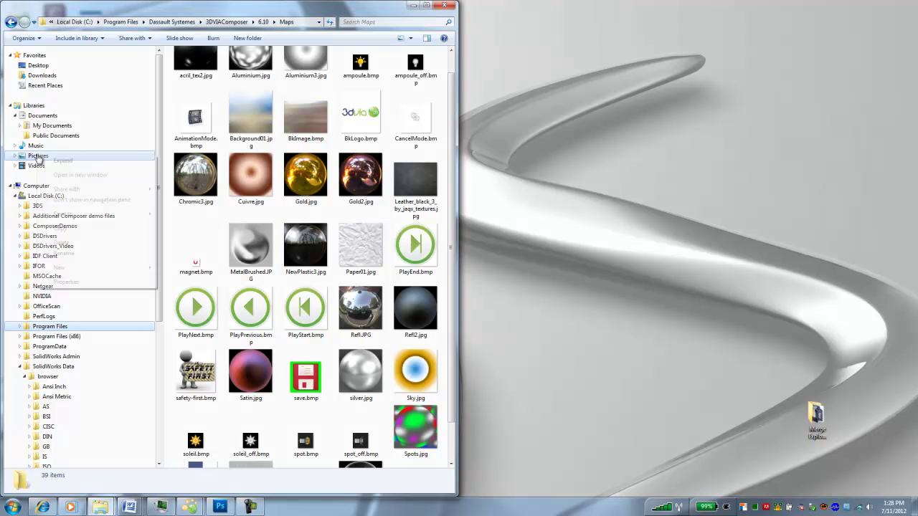
click(79, 175)
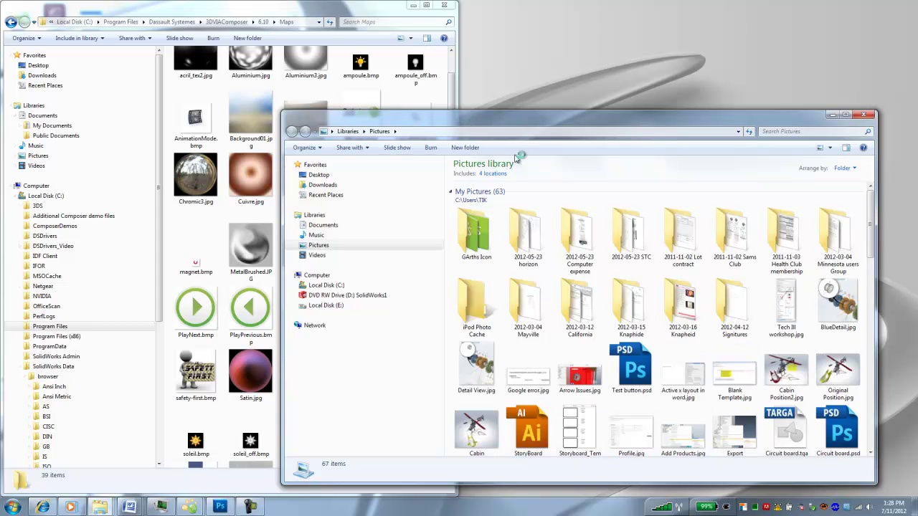
drag(870, 216, 882, 356)
drag(786, 319, 215, 405)
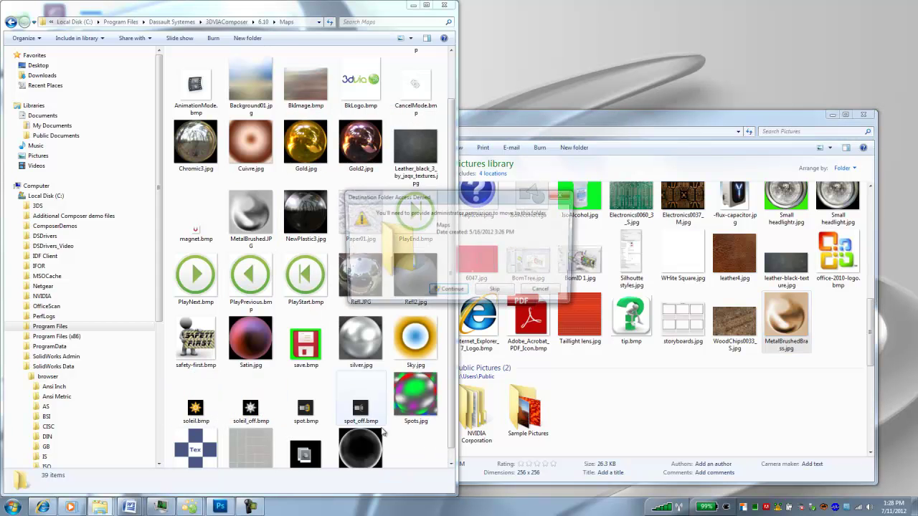
click(450, 292)
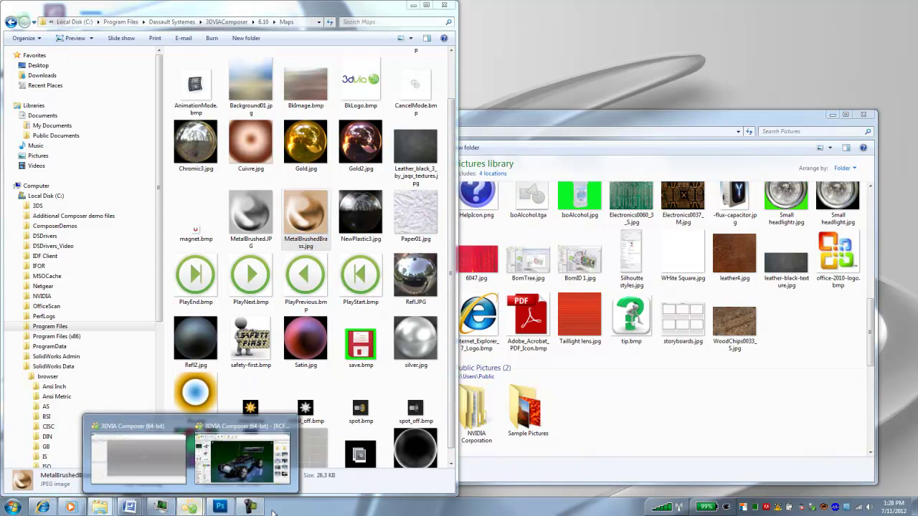
In Rod.smg, select CONROD-2, keep Metal brushed, and browse for its environment map.
click(236, 452)
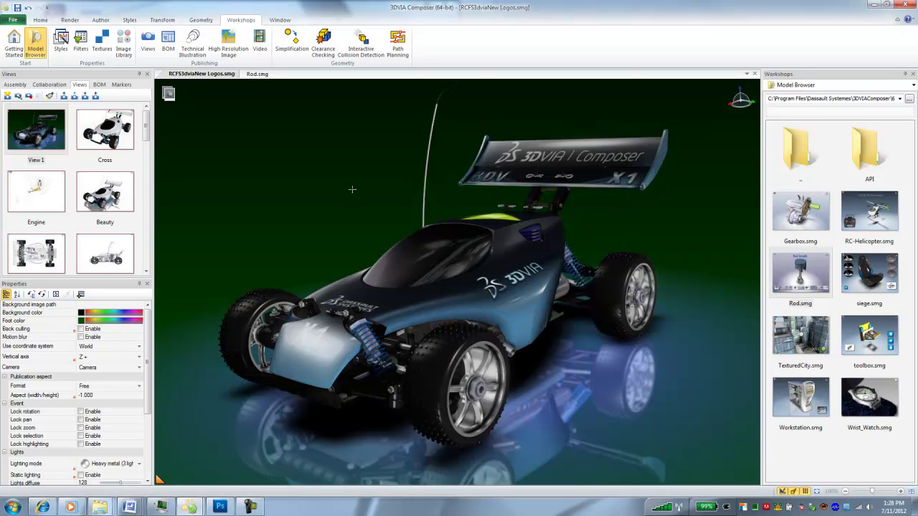
click(256, 74)
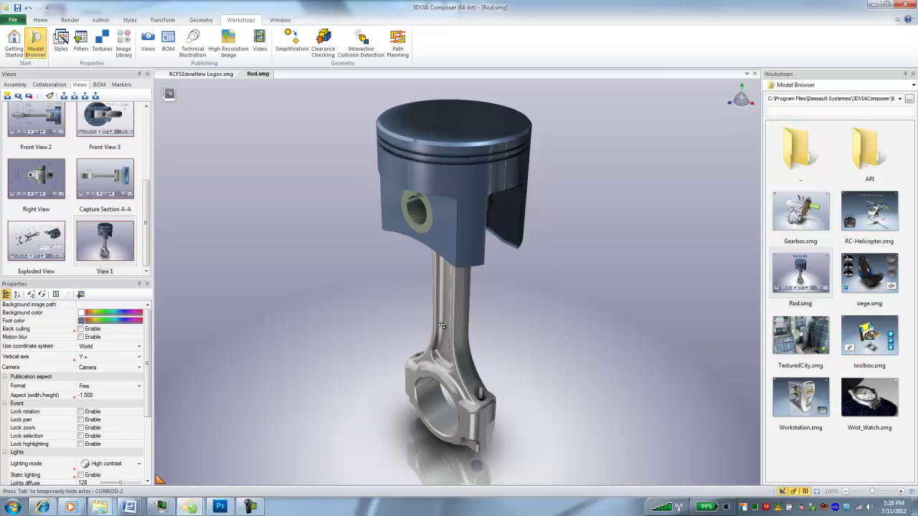
click(463, 338)
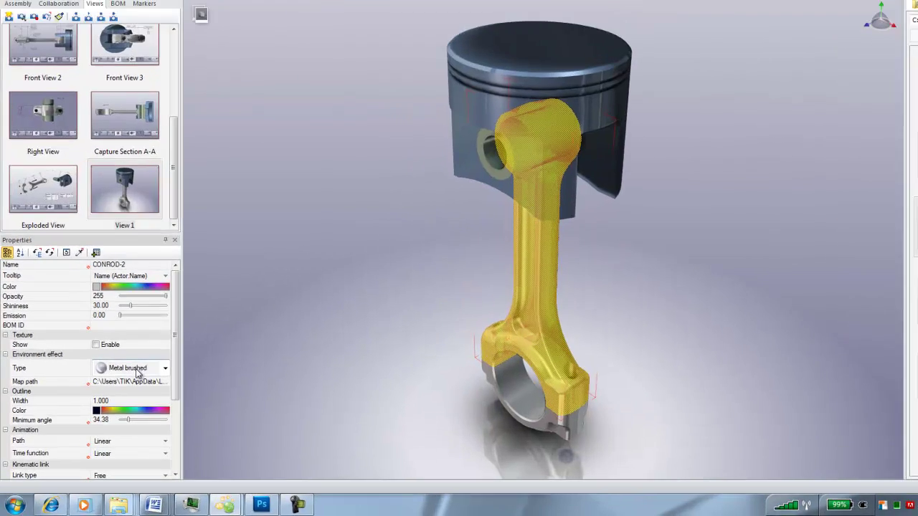
click(165, 368)
click(100, 256)
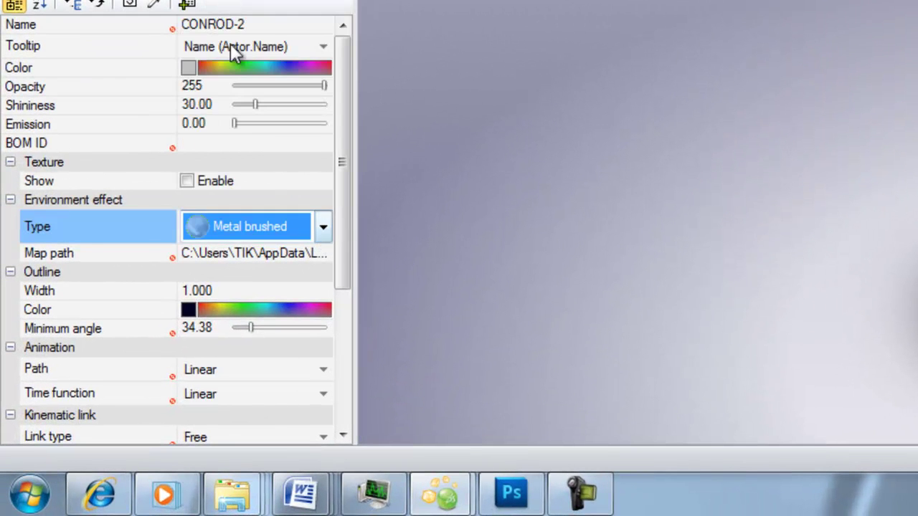
click(323, 254)
click(326, 254)
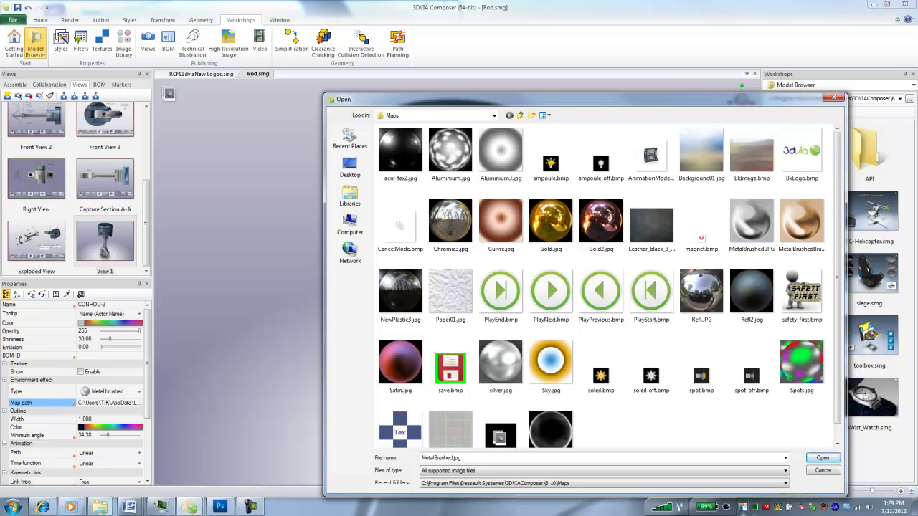
Apply MetalBrushedBrass.jpg to CONROD-2 and view the rod from the front.
click(814, 237)
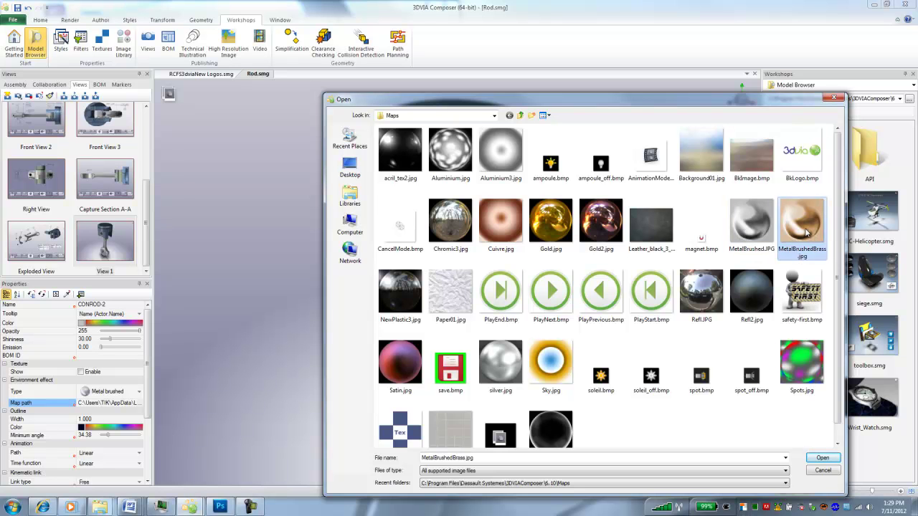
click(823, 458)
click(604, 338)
drag(604, 338, 492, 327)
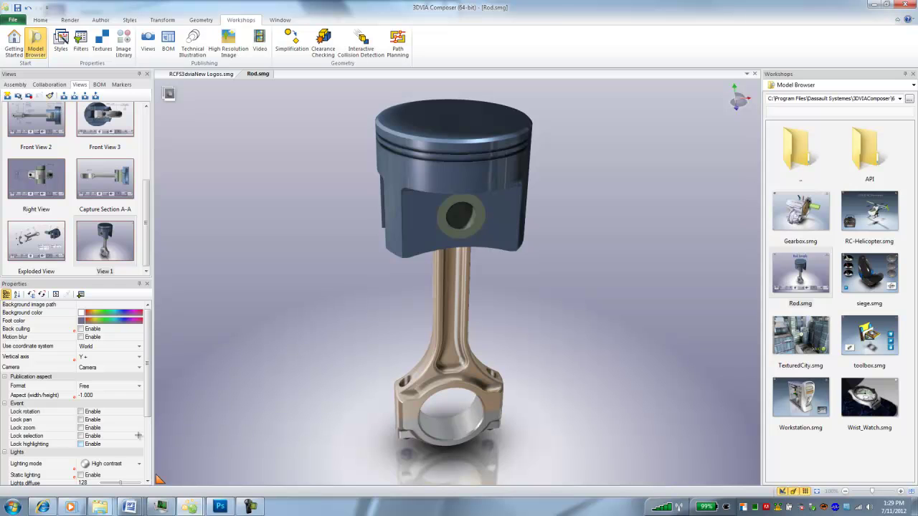
Switch CONROD-2 back to the plain MetalBrushed.JPG environment map.
click(448, 370)
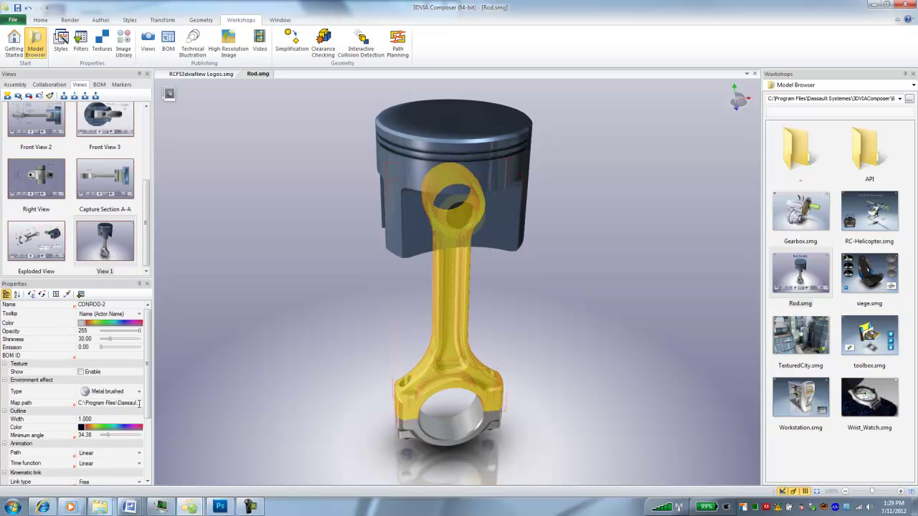
click(139, 403)
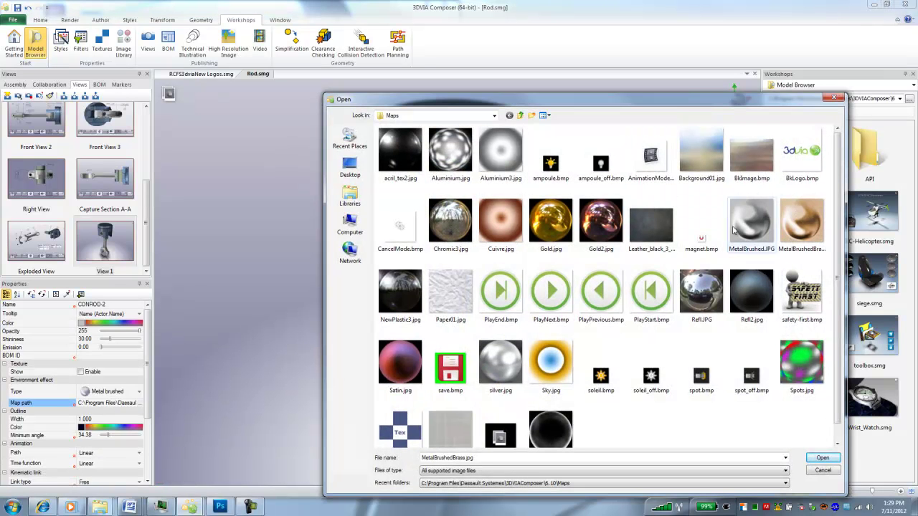
click(733, 229)
click(823, 457)
click(388, 349)
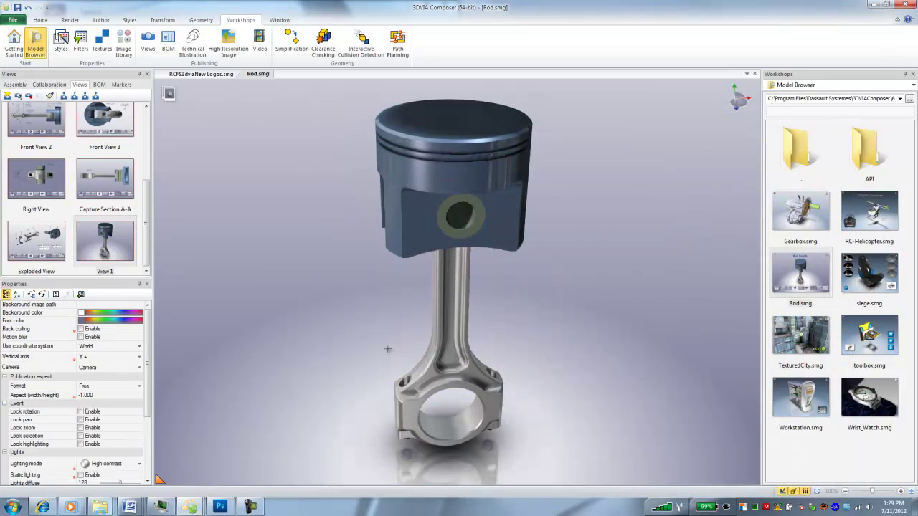
Give the other rod part a Metal brushed effect with MetalBrushedBrass.jpg and inspect it.
click(446, 391)
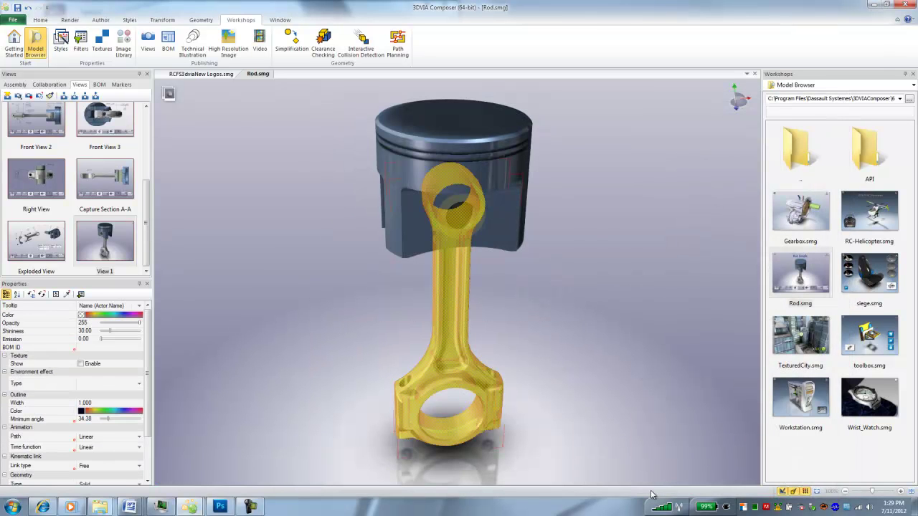
click(108, 384)
click(119, 384)
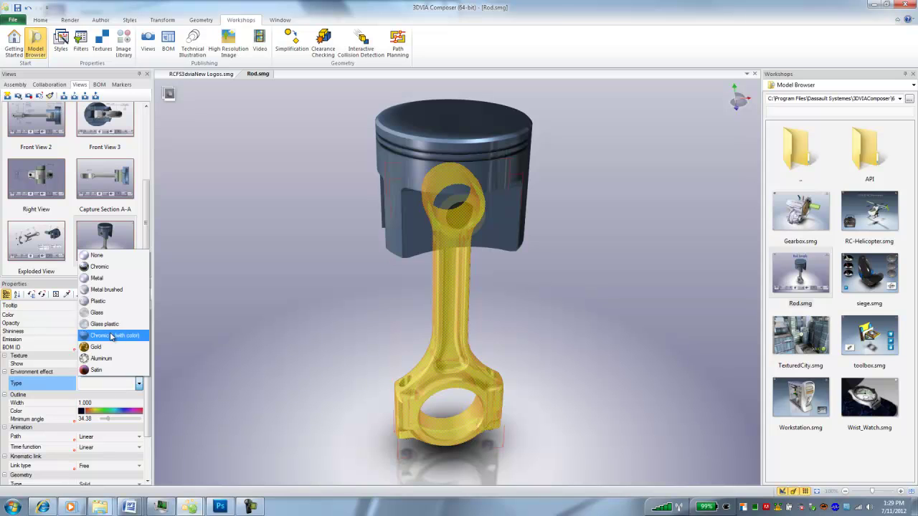
click(108, 290)
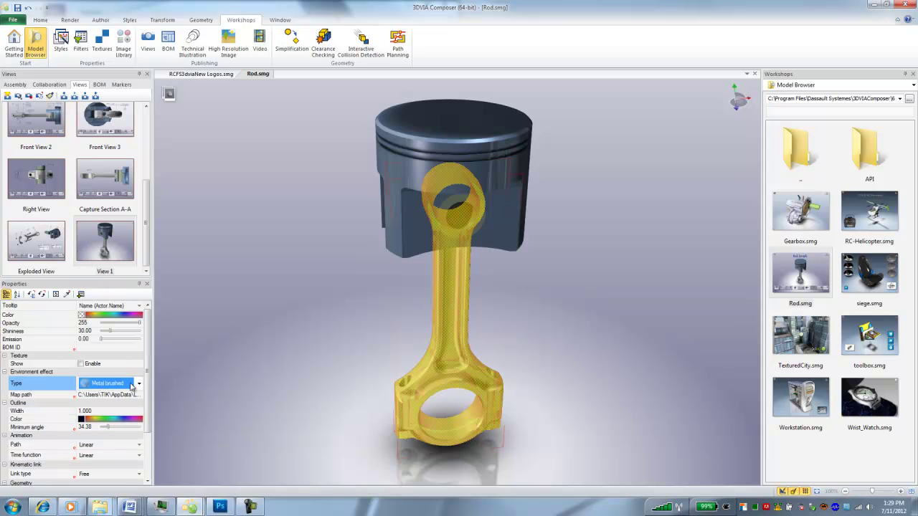
click(140, 394)
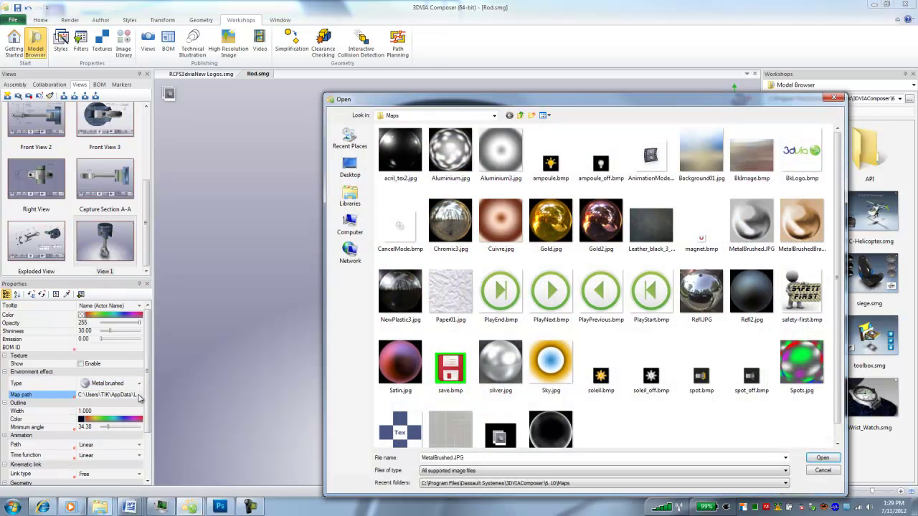
click(802, 224)
click(823, 457)
click(332, 324)
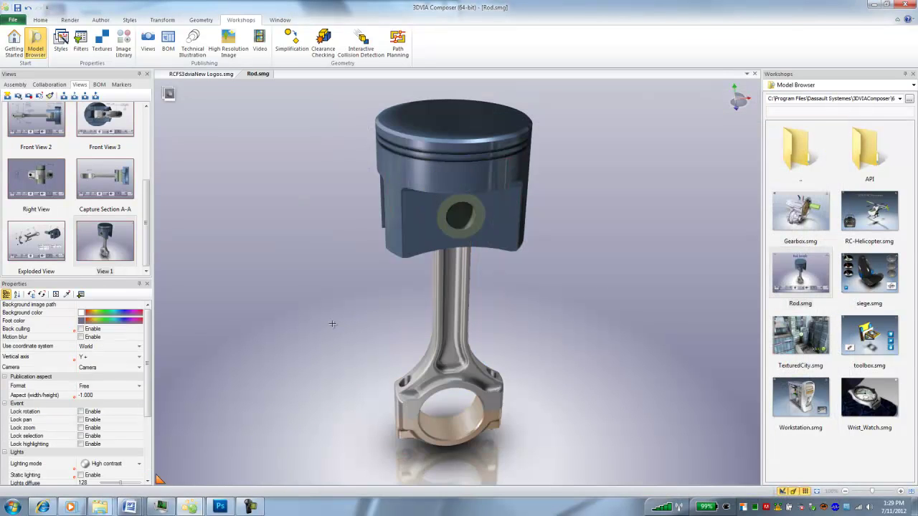
drag(600, 384, 547, 318)
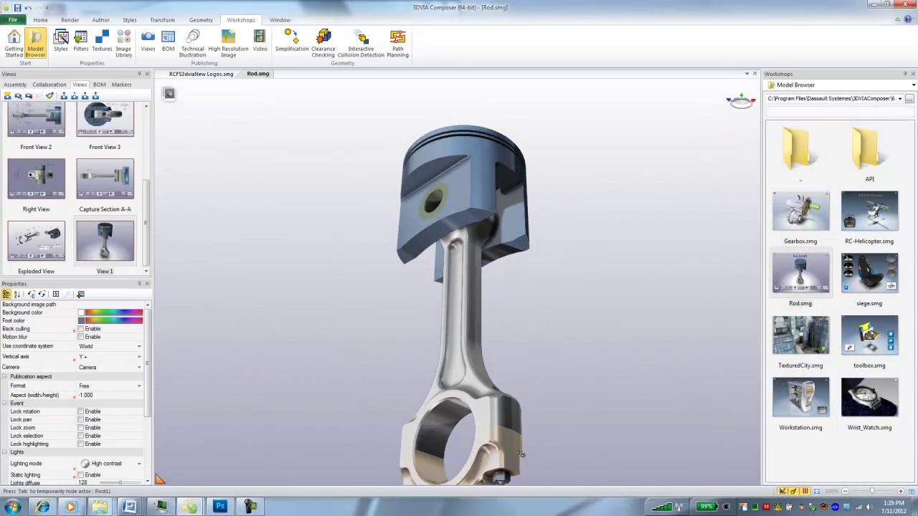
drag(485, 400, 427, 436)
Apply the MetalBrushedBrass.jpg map to the connecting rod CONROD-2.
click(441, 367)
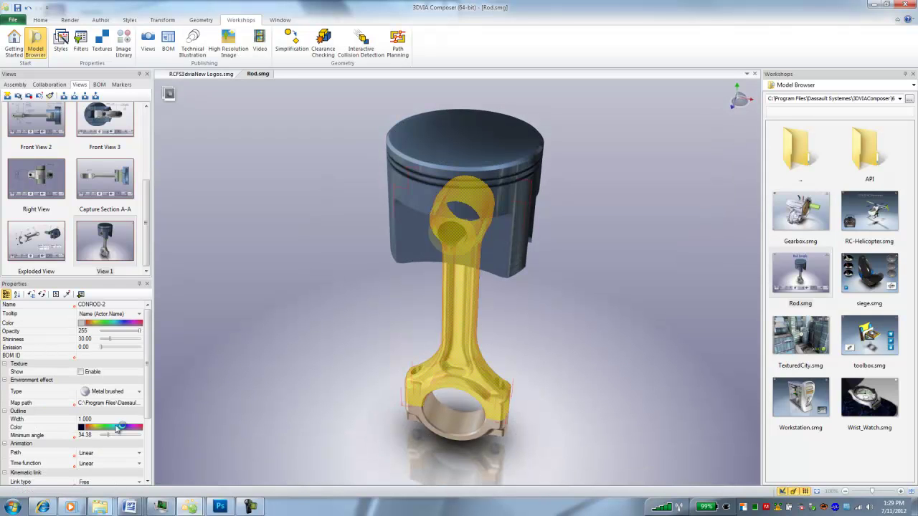
click(134, 406)
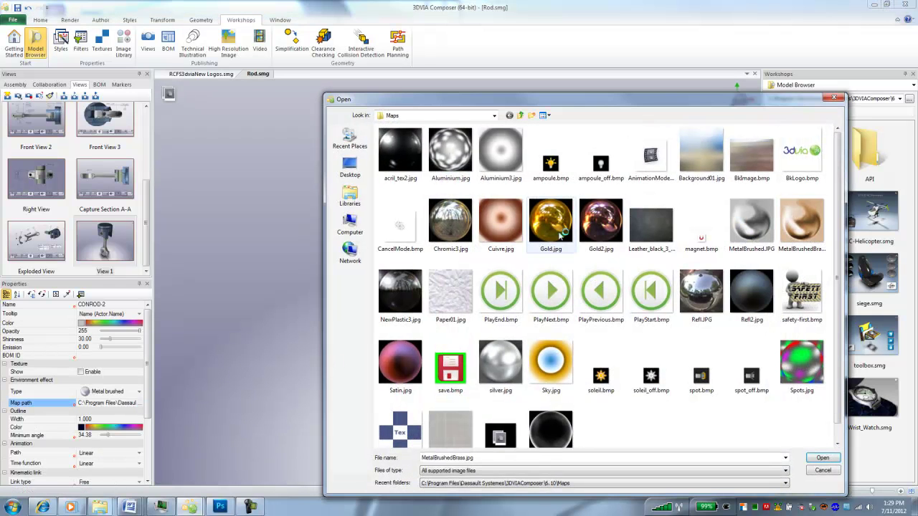
click(823, 458)
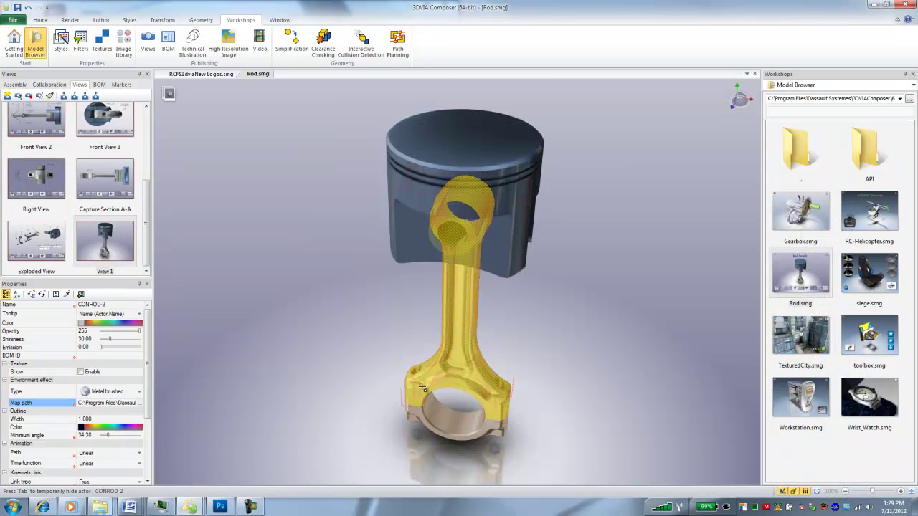
click(395, 373)
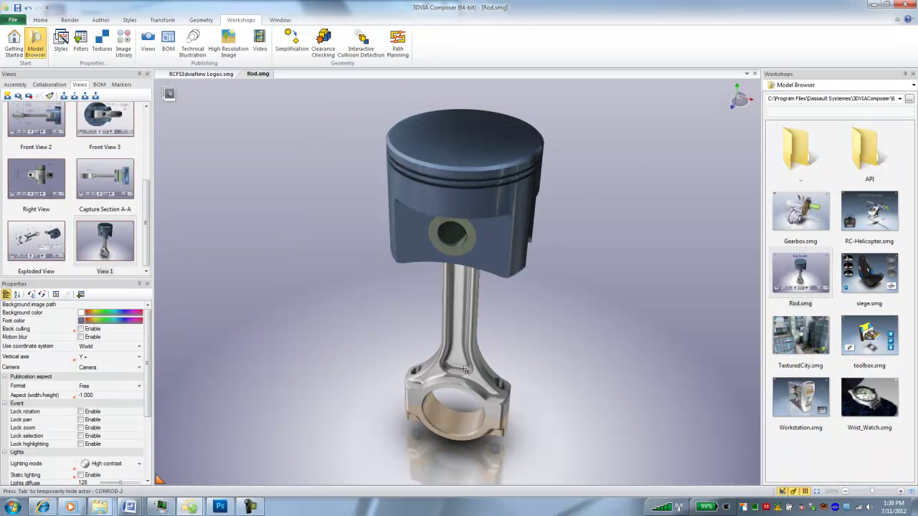
Try a Plastic environment effect on the rod, then undo it.
click(477, 391)
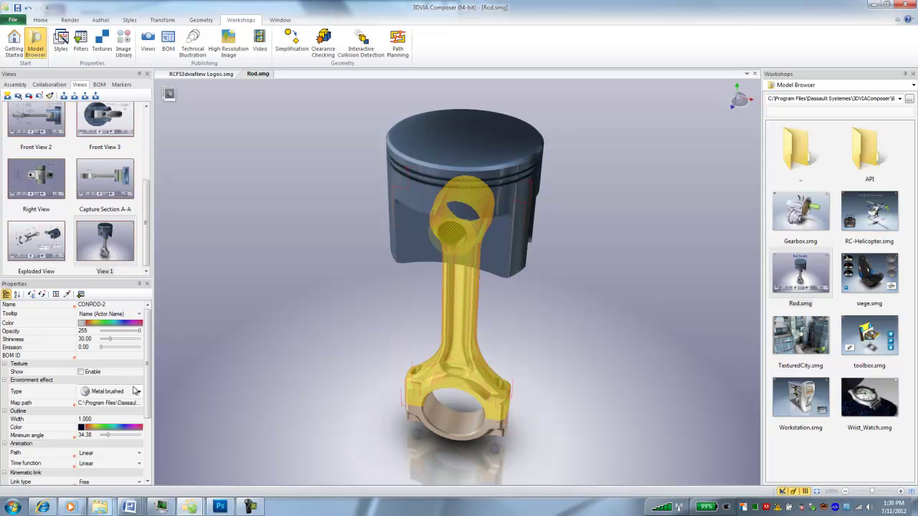
click(139, 393)
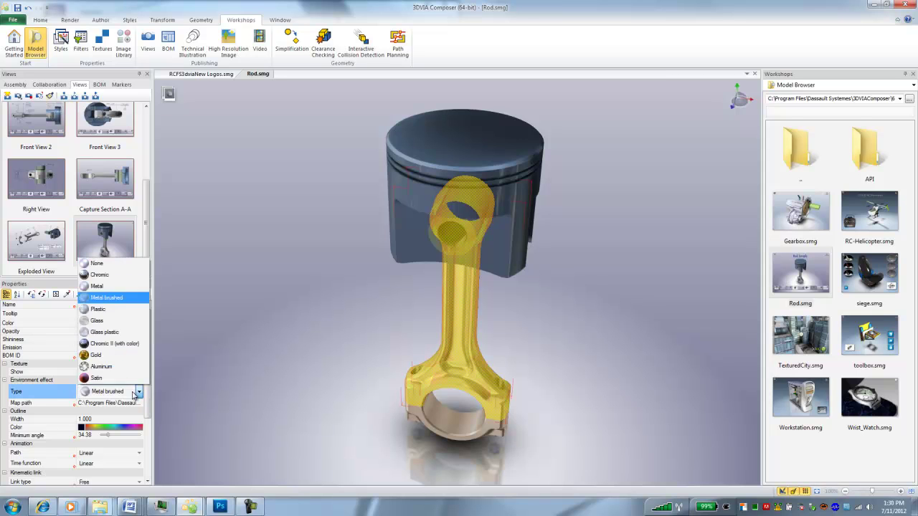
click(122, 332)
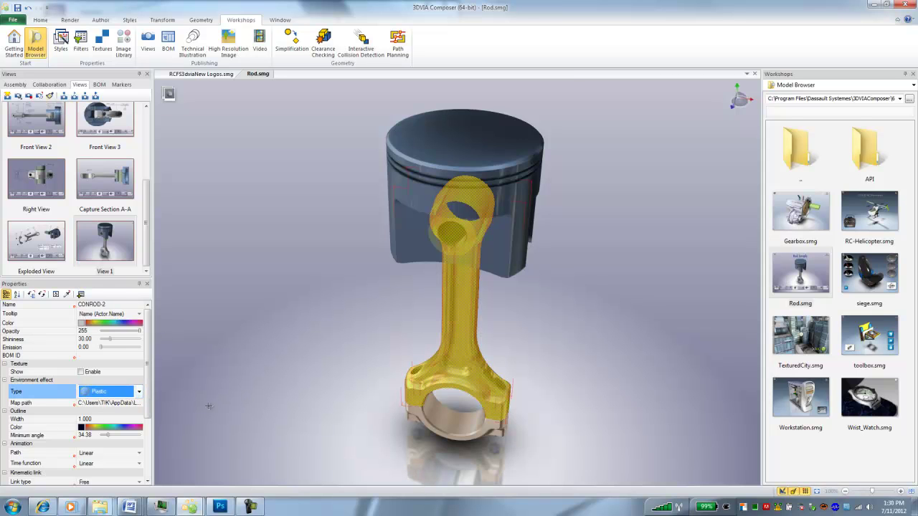
click(246, 381)
key(ctrl+z)
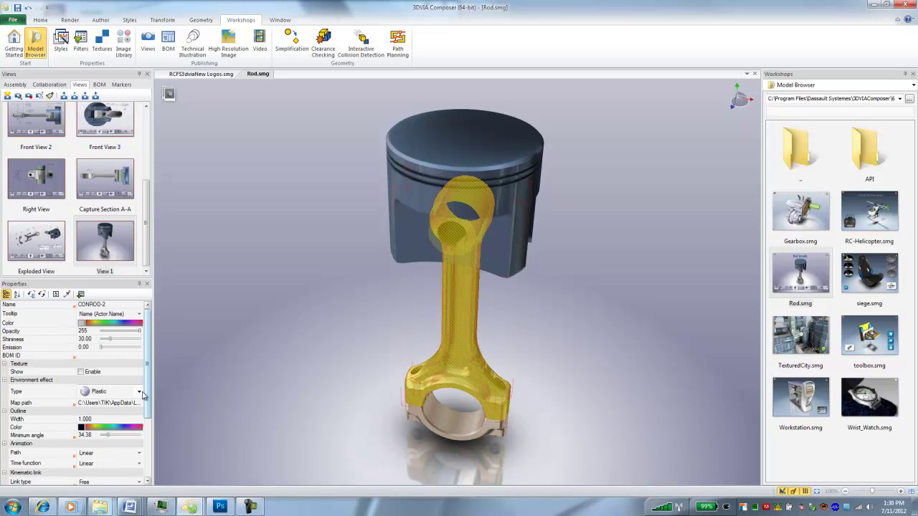
Reset the rod's effect to Metal brushed with the MetalBrushedBrass.jpg map.
click(139, 393)
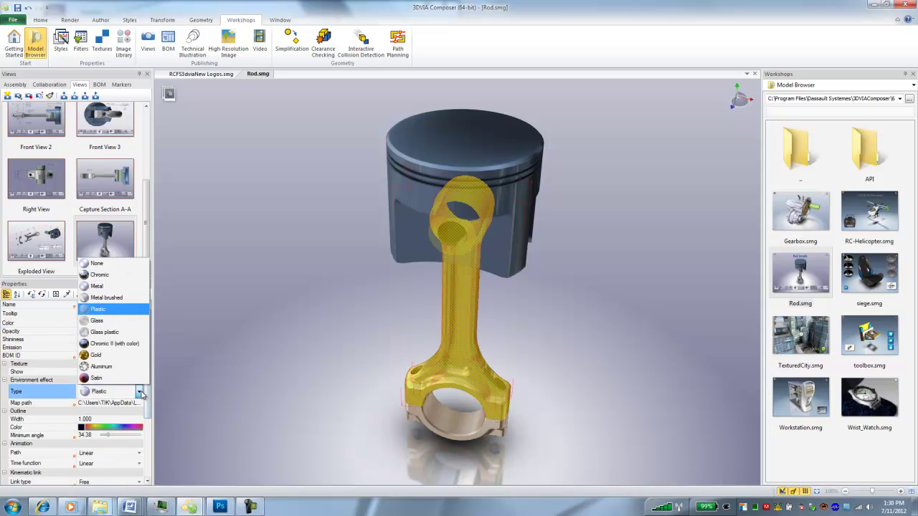
click(106, 298)
click(140, 402)
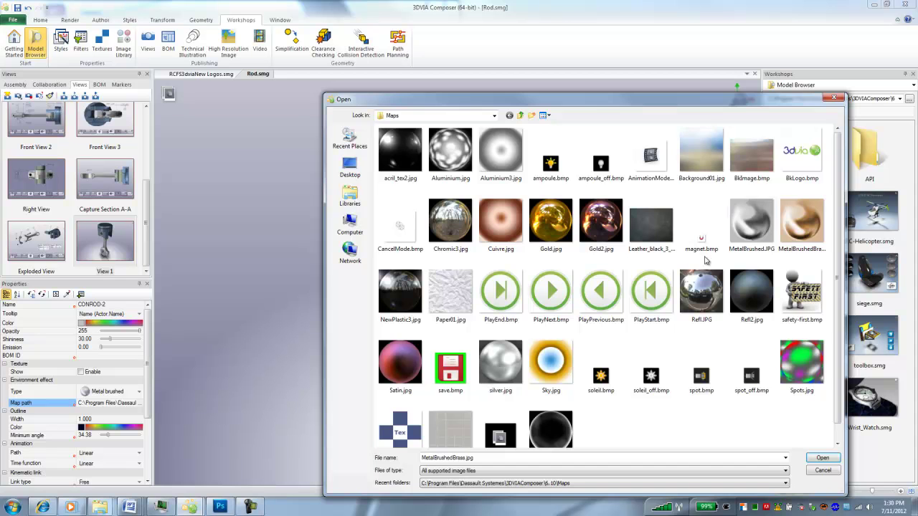
click(823, 458)
click(545, 332)
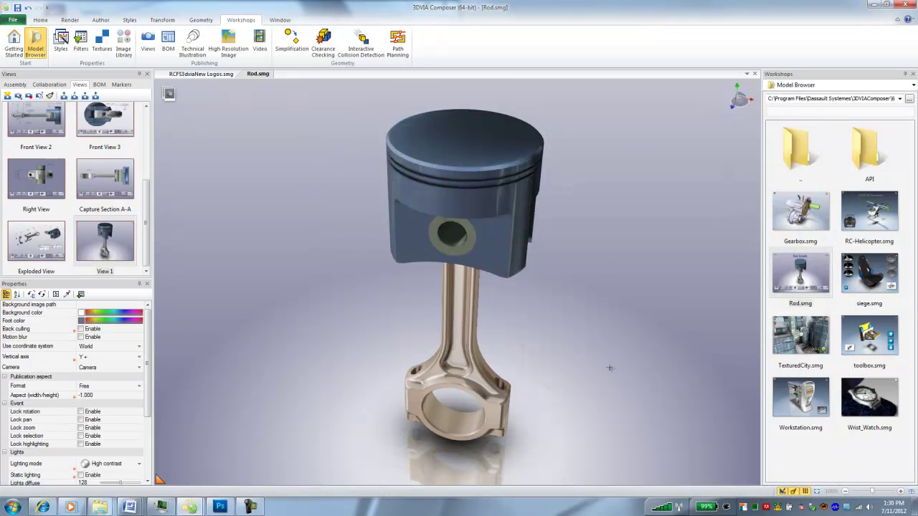
mouse_move(546, 373)
mouse_down()
mouse_move(545, 332)
mouse_move(484, 332)
mouse_move(427, 351)
mouse_up()
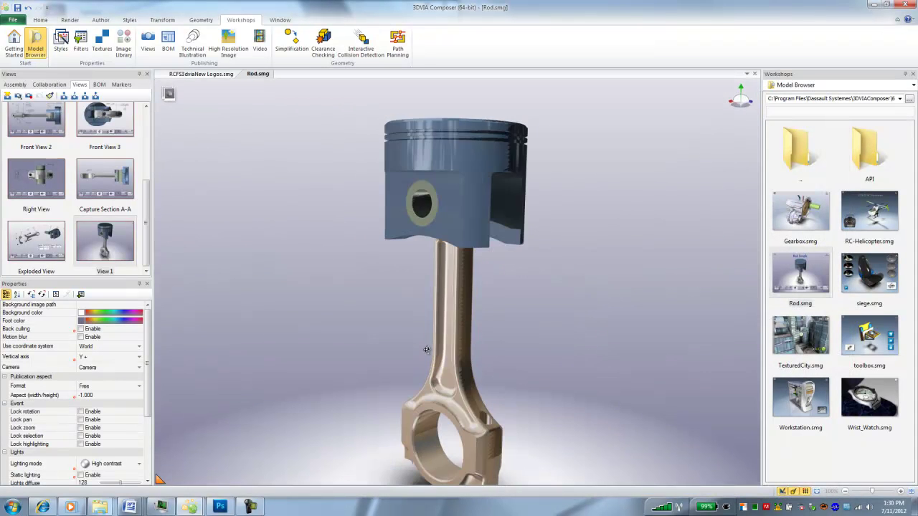
drag(557, 386, 550, 406)
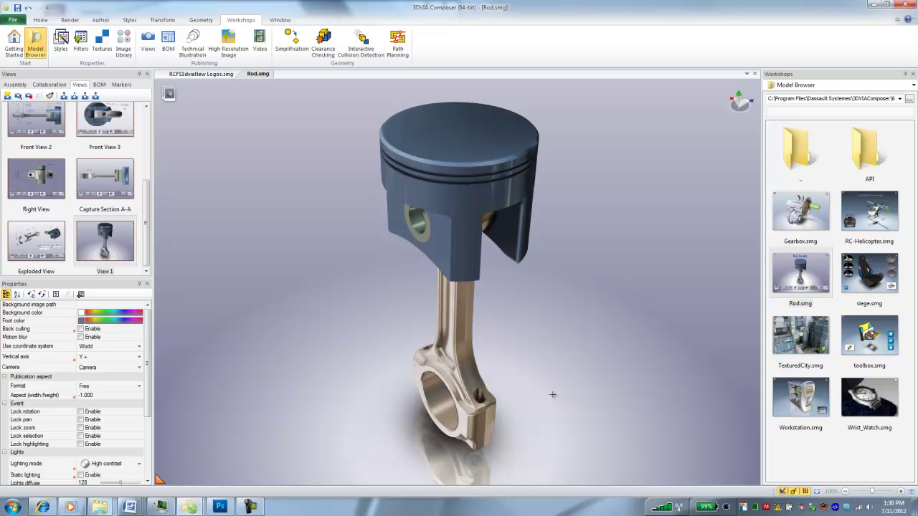
scroll(545, 396, down, 2)
scroll(497, 395, up, 2)
scroll(532, 376, up, 3)
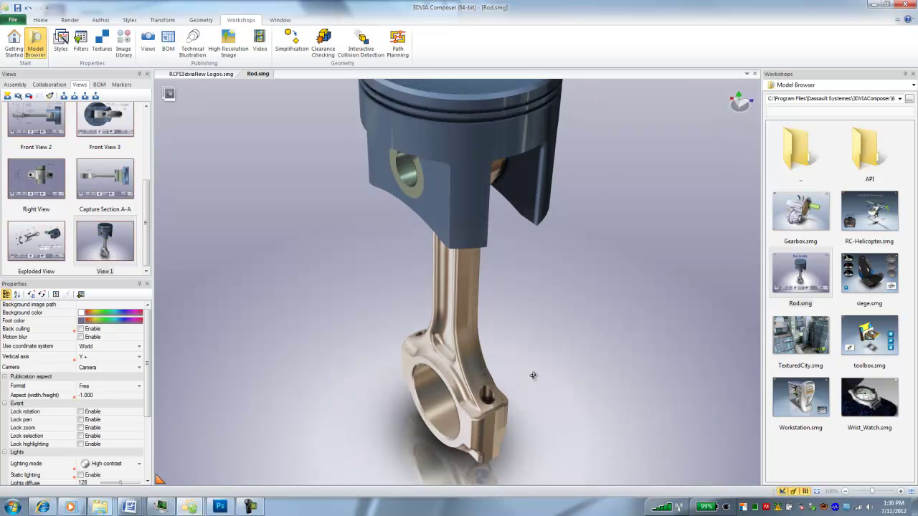
scroll(550, 371, down, 2)
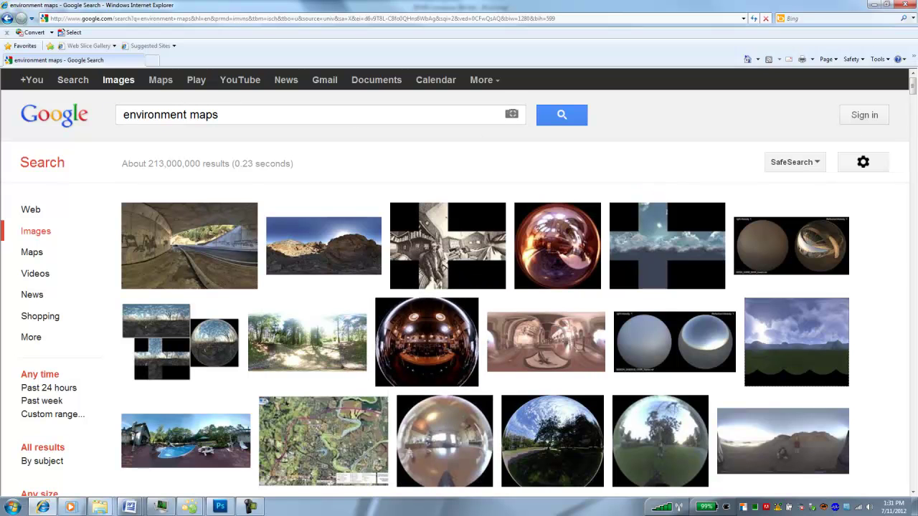
Browse the Google Images 'environment maps' results, previewing several thumbnails.
scroll(913, 104, down, 5)
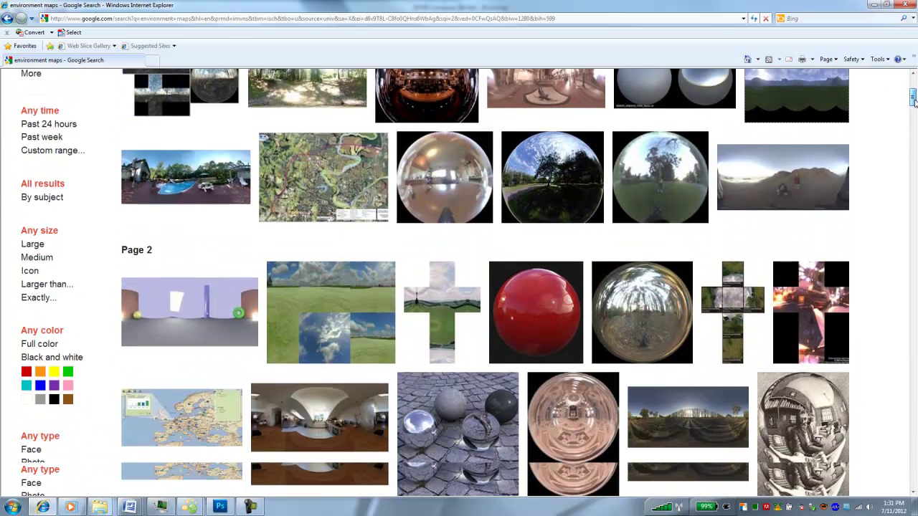
scroll(913, 104, down, 1)
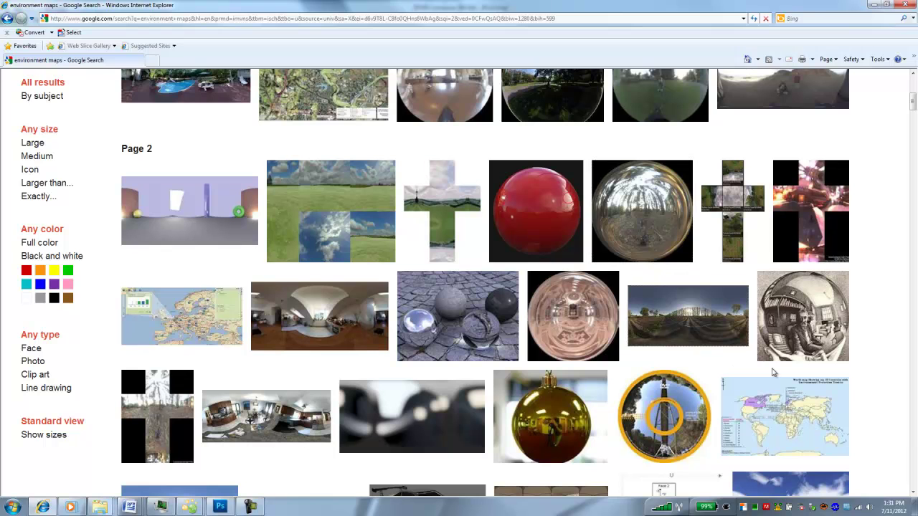
mouse_move(631, 337)
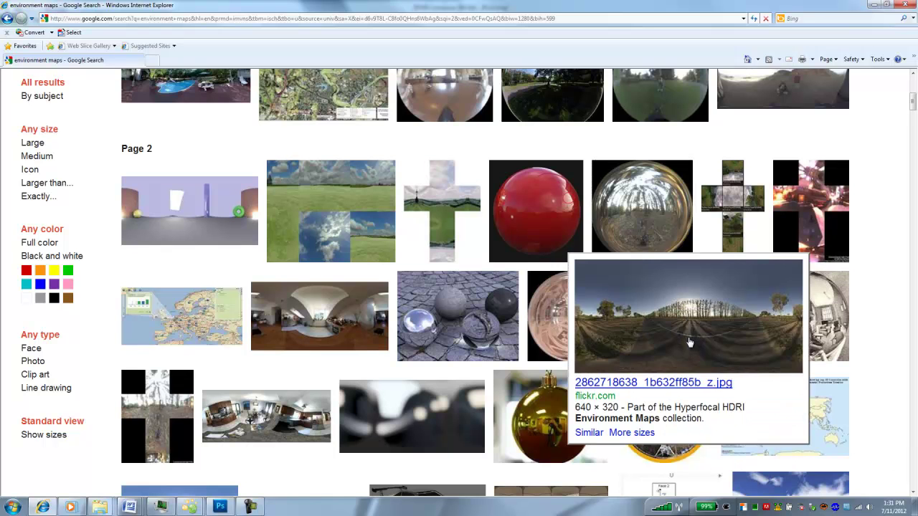
mouse_move(555, 339)
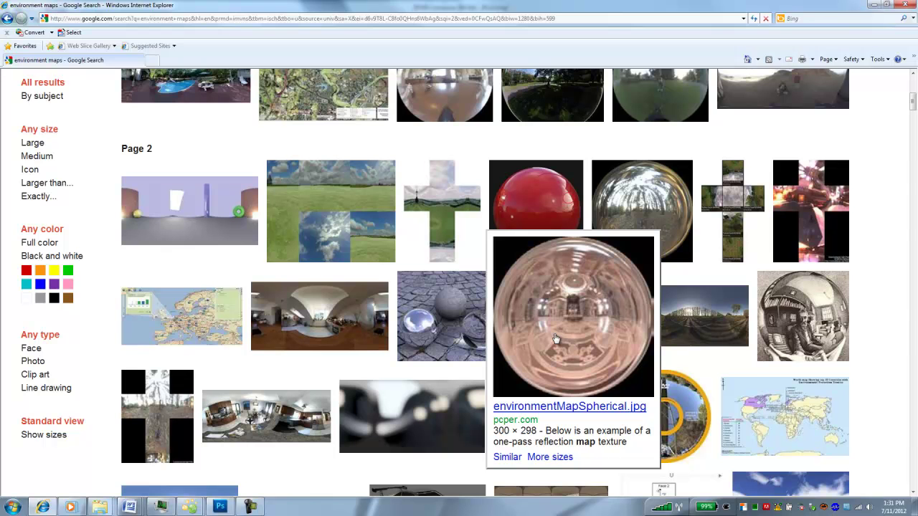
mouse_move(191, 327)
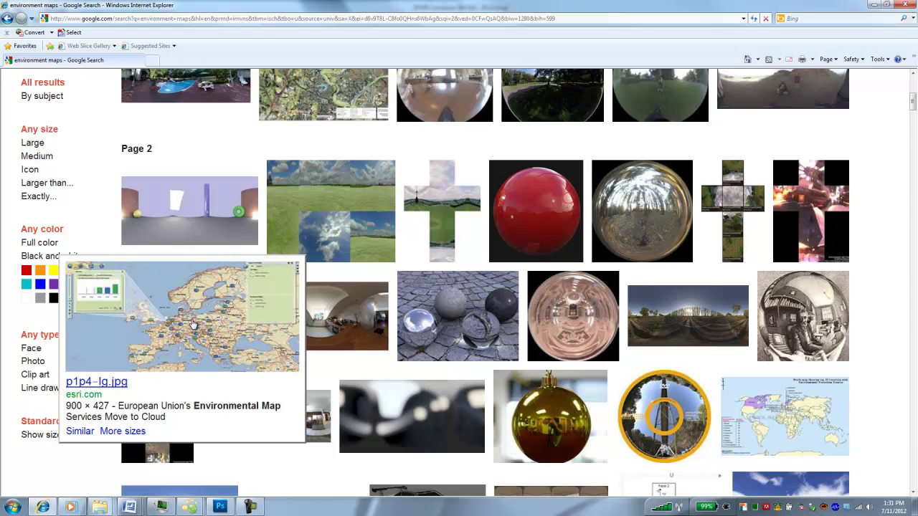
mouse_move(642, 211)
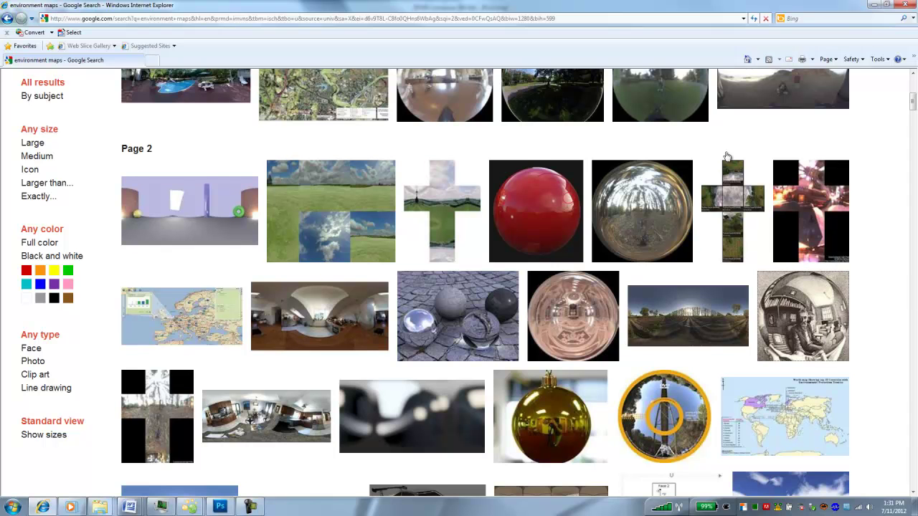
scroll(726, 156, up, 1)
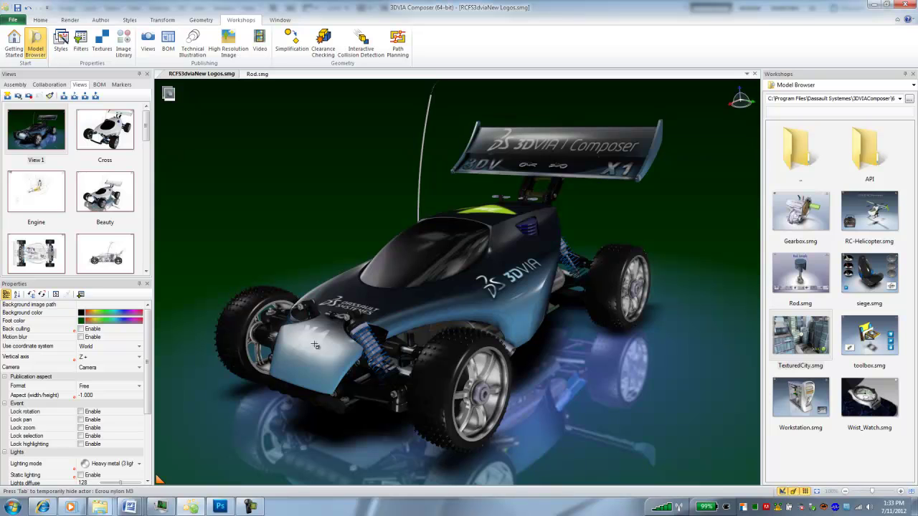
Assign NewPlastic3.jpg as the Plastic environment map of car body CDS 10.
click(331, 340)
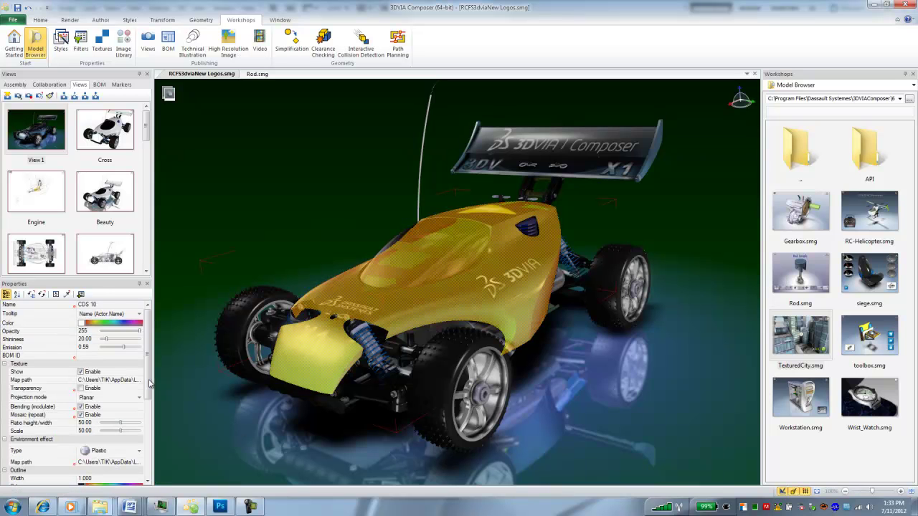
scroll(149, 384, down, 2)
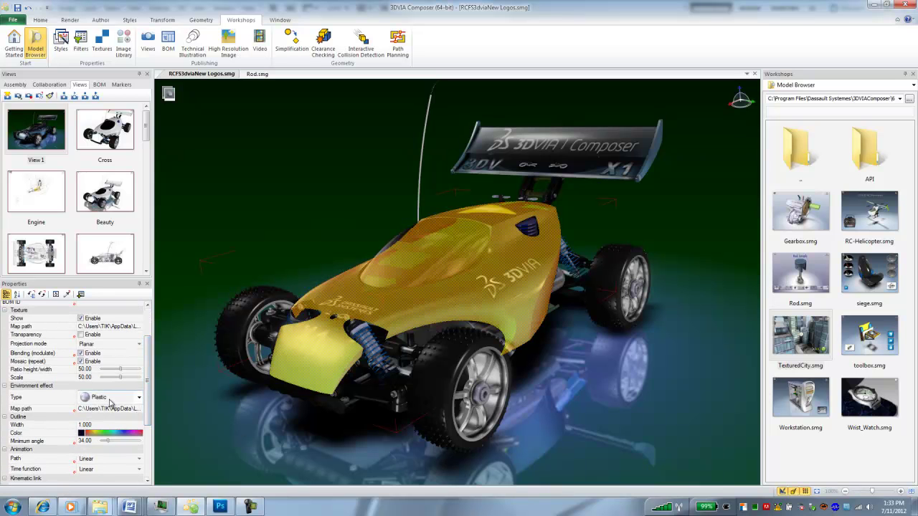
click(142, 409)
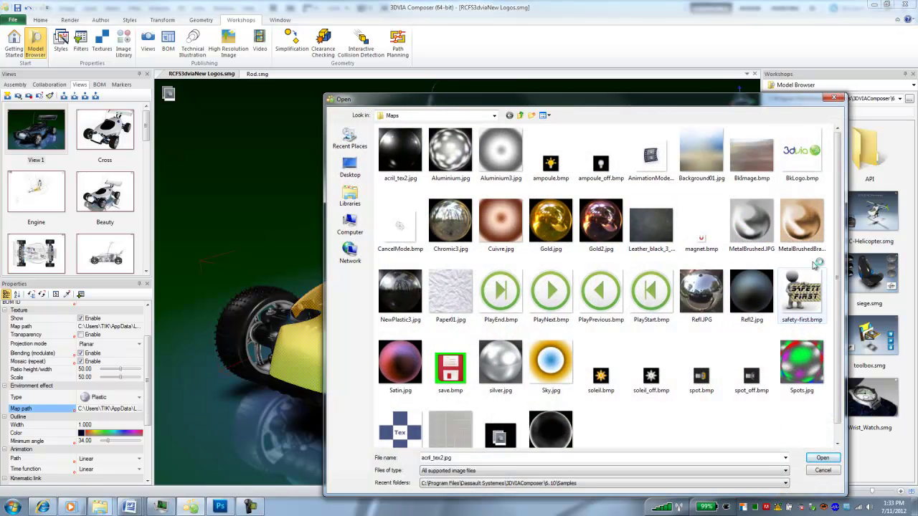
drag(840, 219, 602, 229)
click(402, 299)
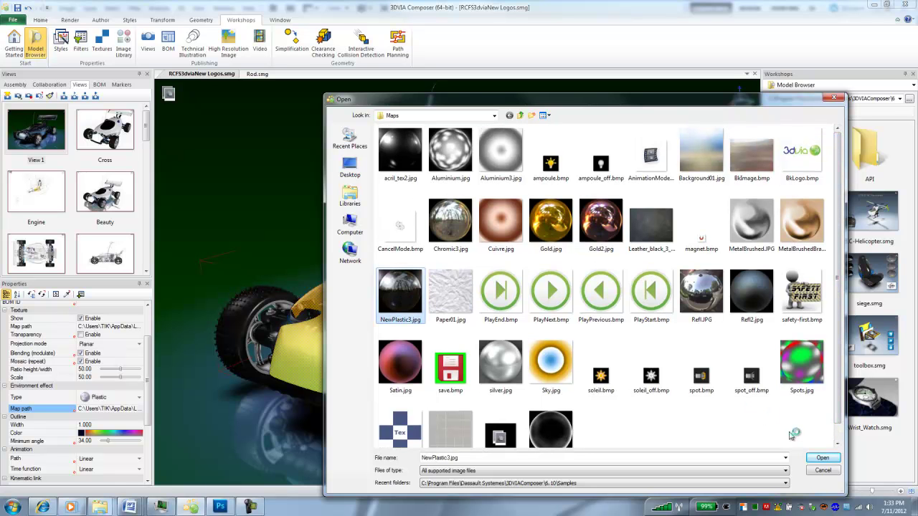
click(828, 458)
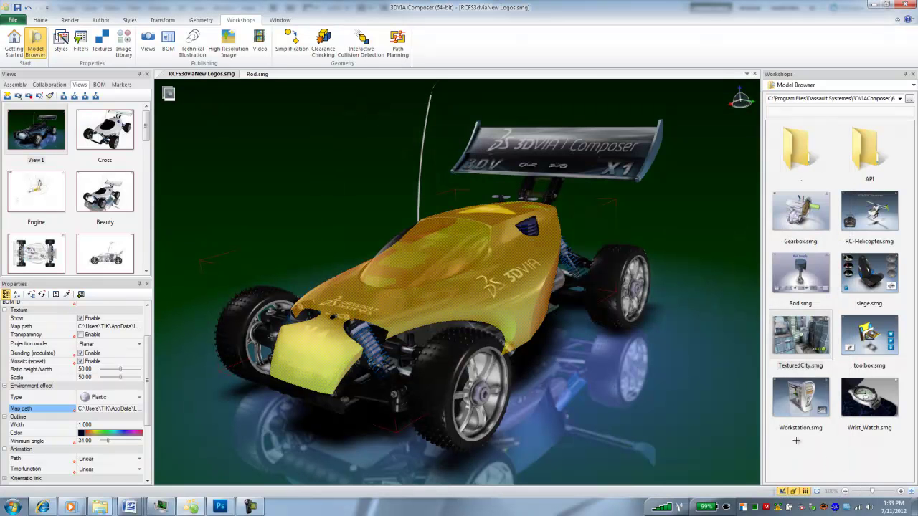
click(309, 191)
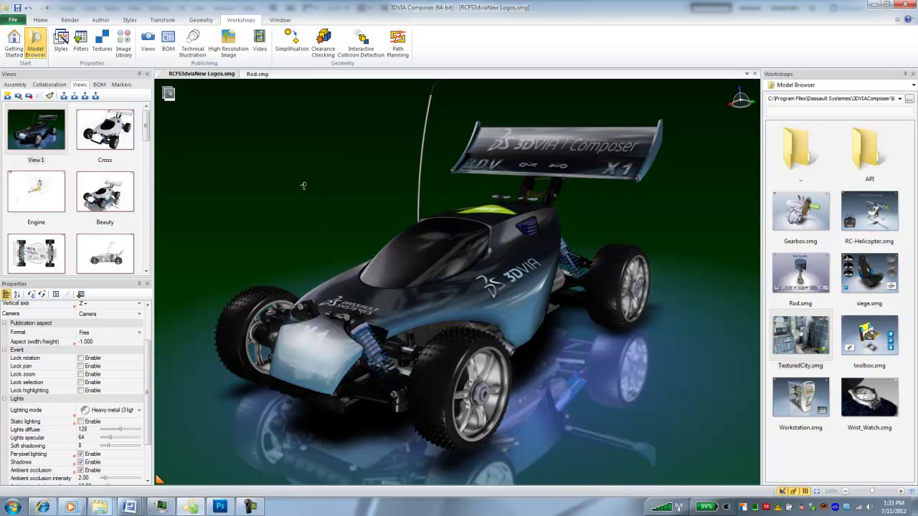
drag(303, 186, 297, 199)
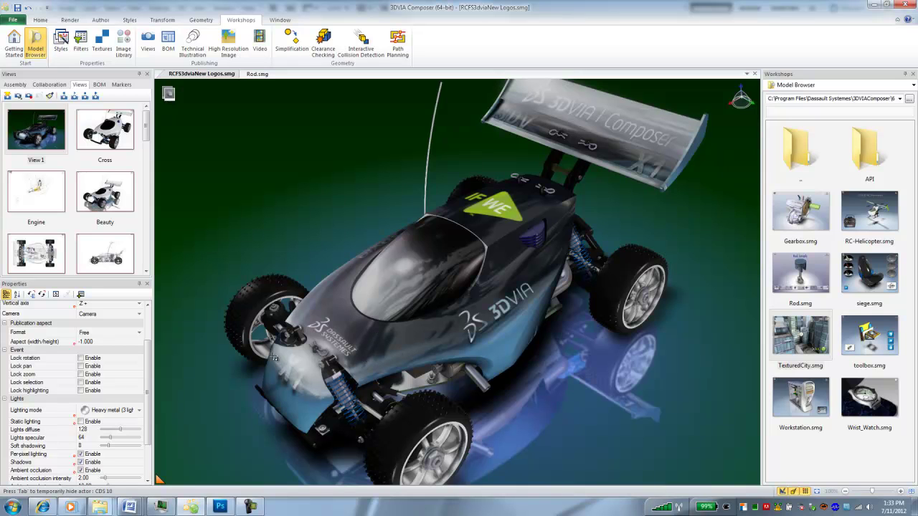
drag(326, 346, 312, 403)
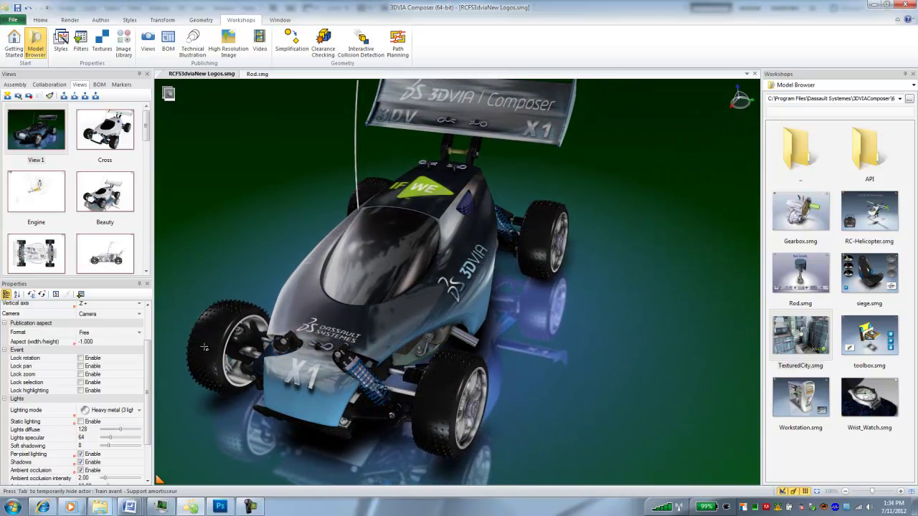
drag(480, 300, 459, 315)
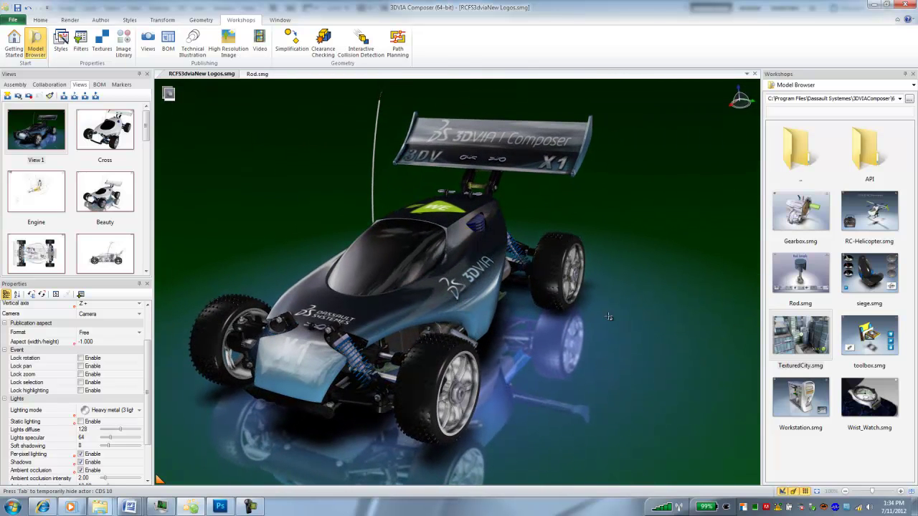